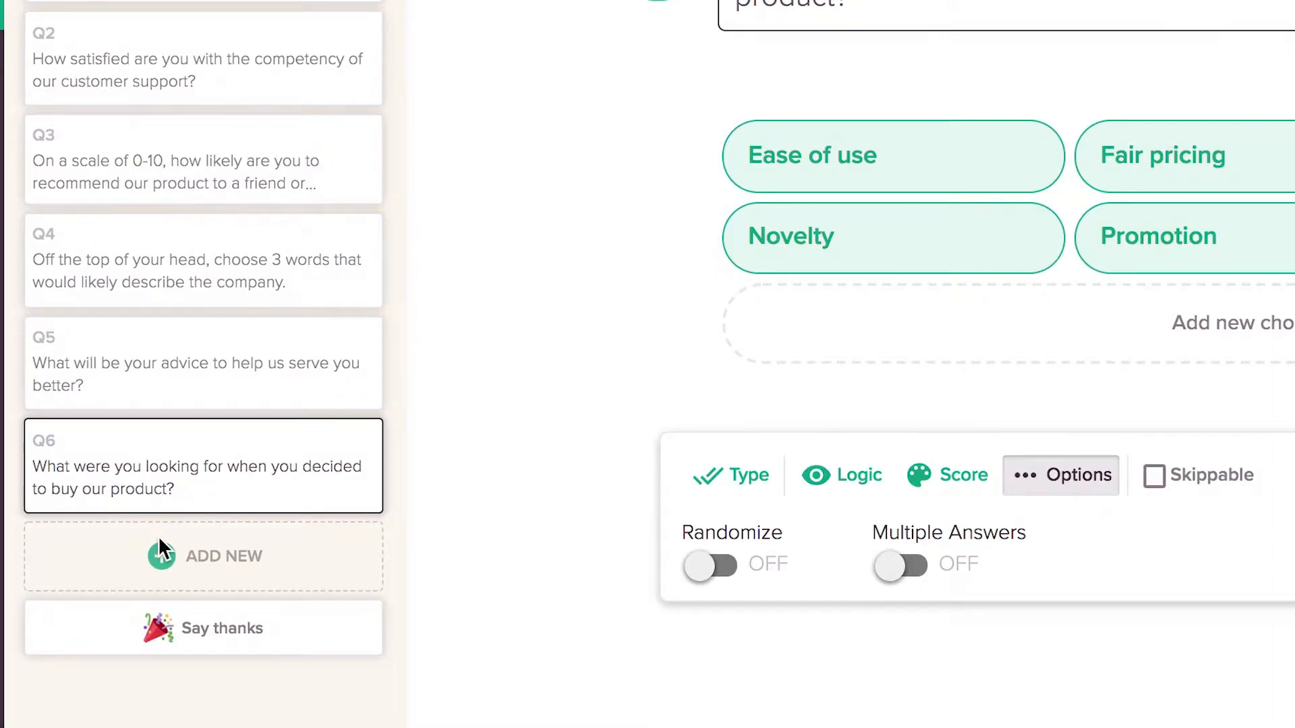
Step: Add a new Rating question with the text "How would you rate the quality of our product?"
left_click(161, 554)
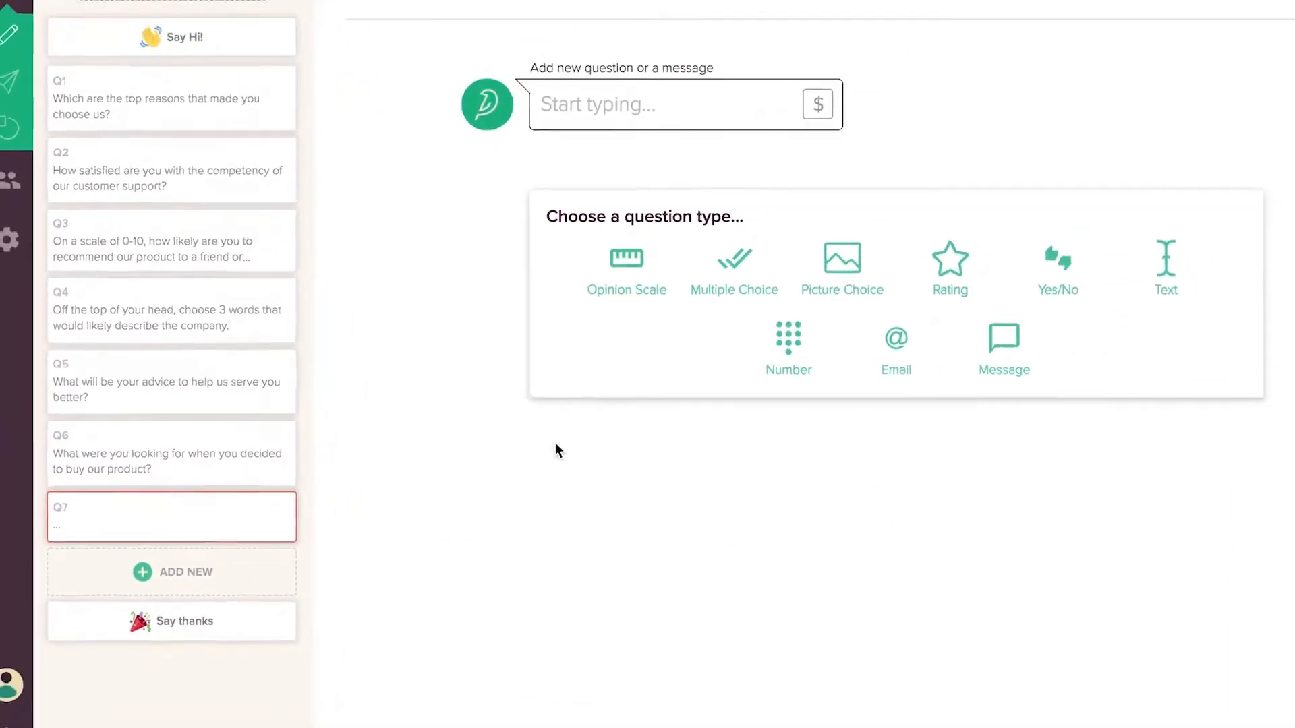
left_click(614, 161)
type("How would you rate the quality of our product?")
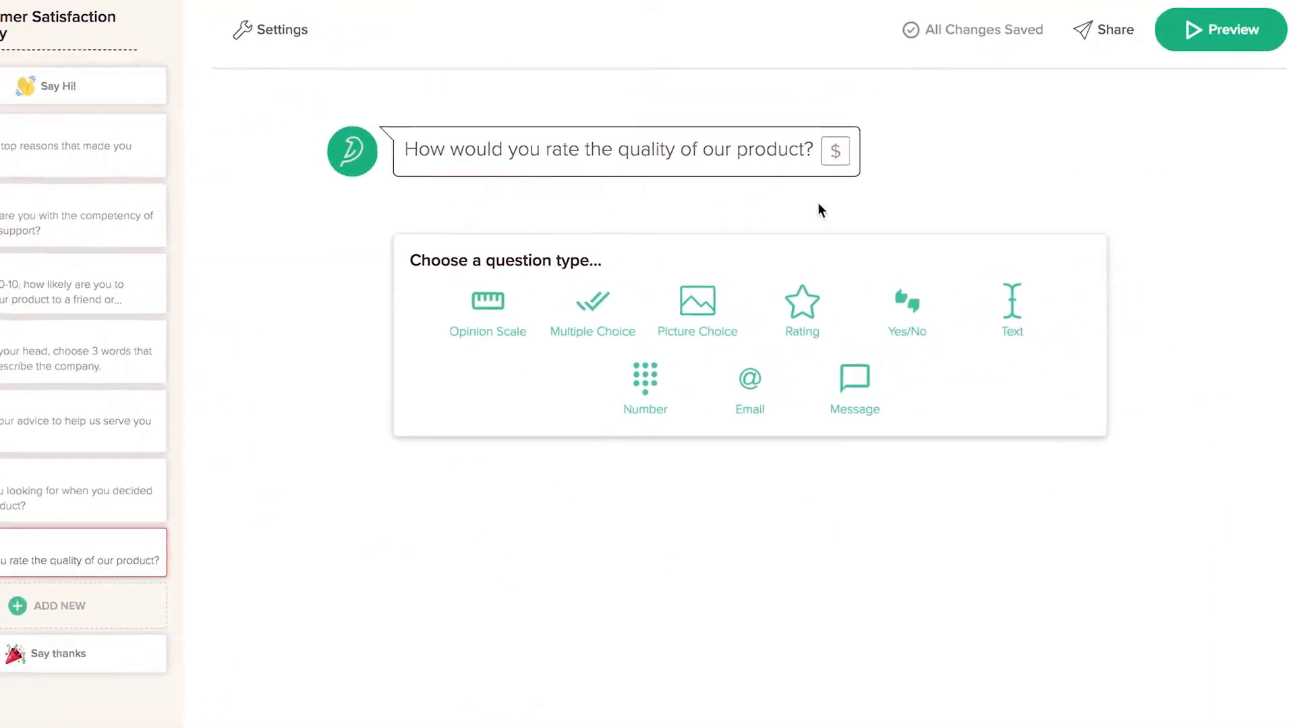
left_click(747, 344)
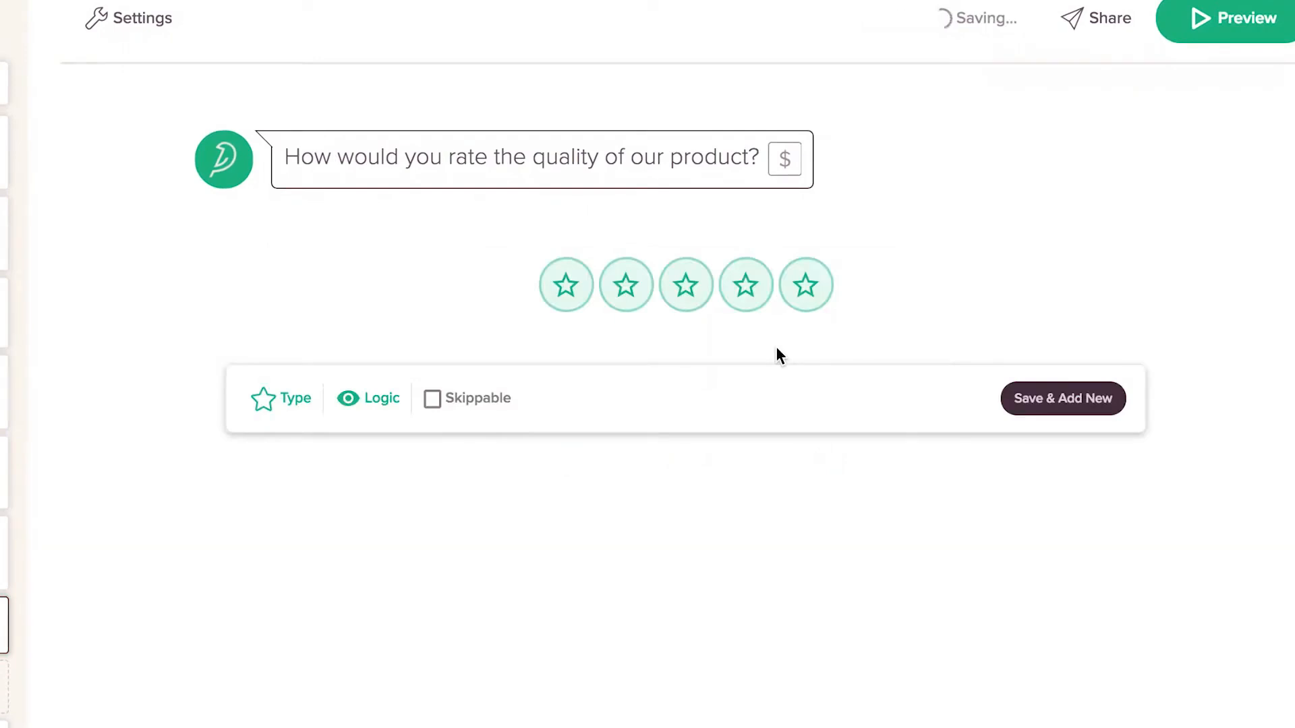
Step: Open the display logic of the question "What were you looking for when you decided to buy our product?"
left_click(211, 468)
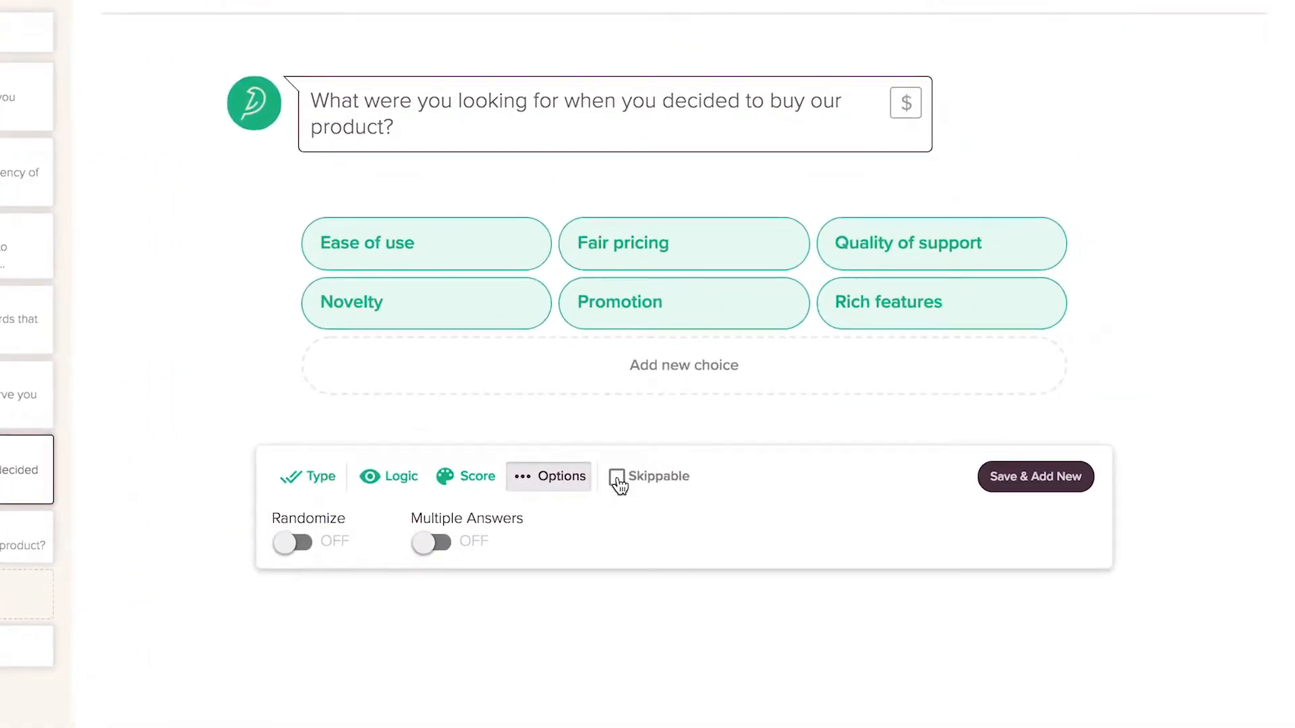
left_click(470, 487)
left_click(408, 483)
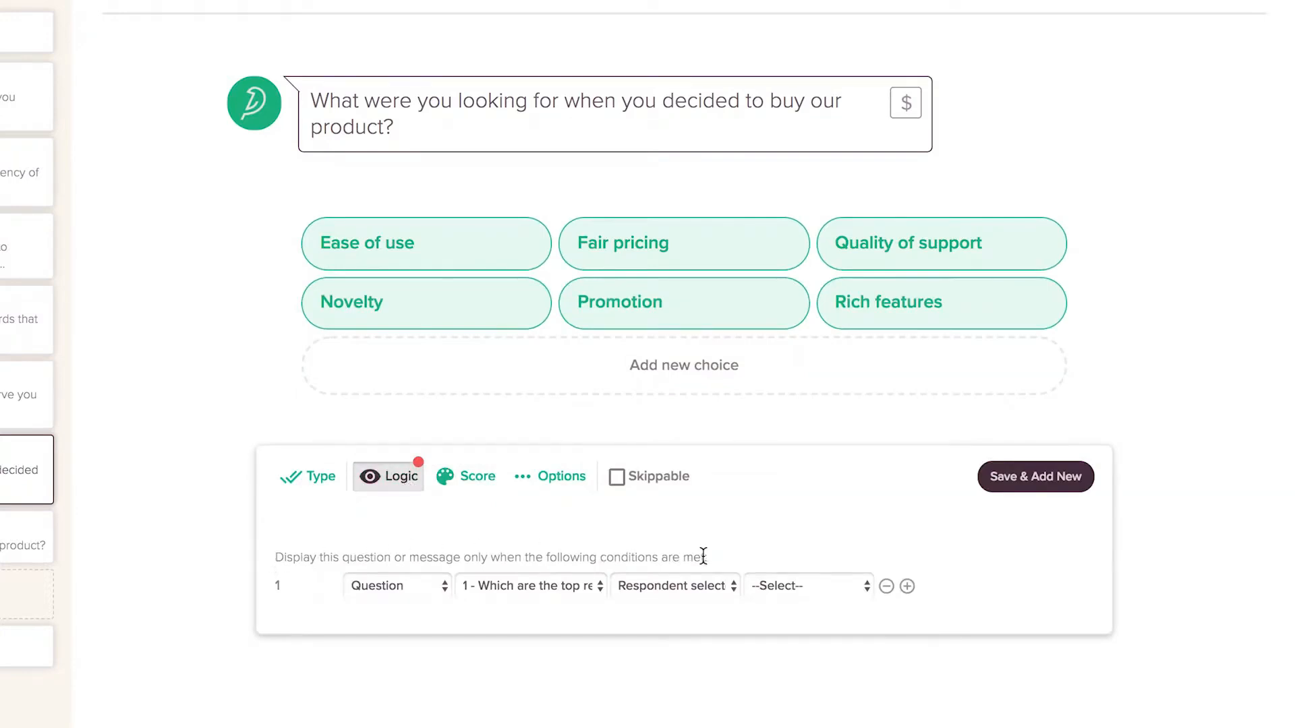
left_click(413, 483)
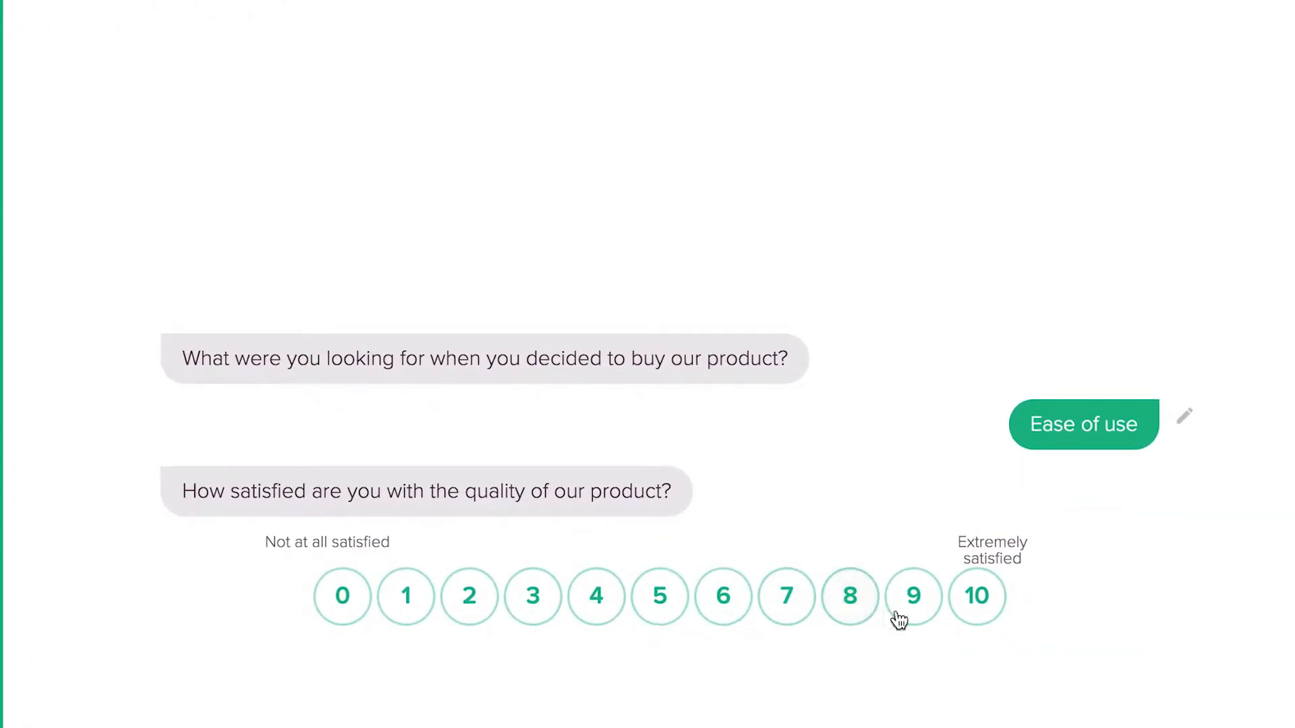
Step: Test the survey's branching by rating satisfaction with product quality 9 and changing that answer to 3
left_click(925, 612)
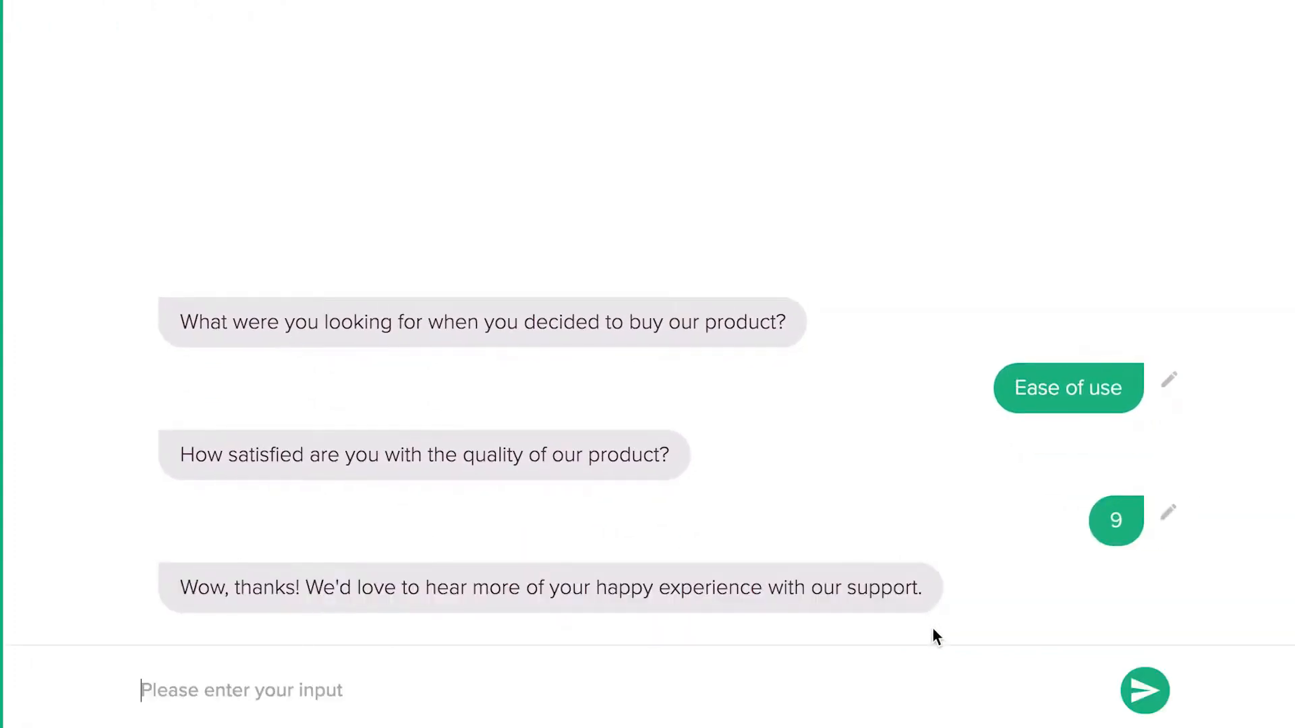
left_click(1170, 517)
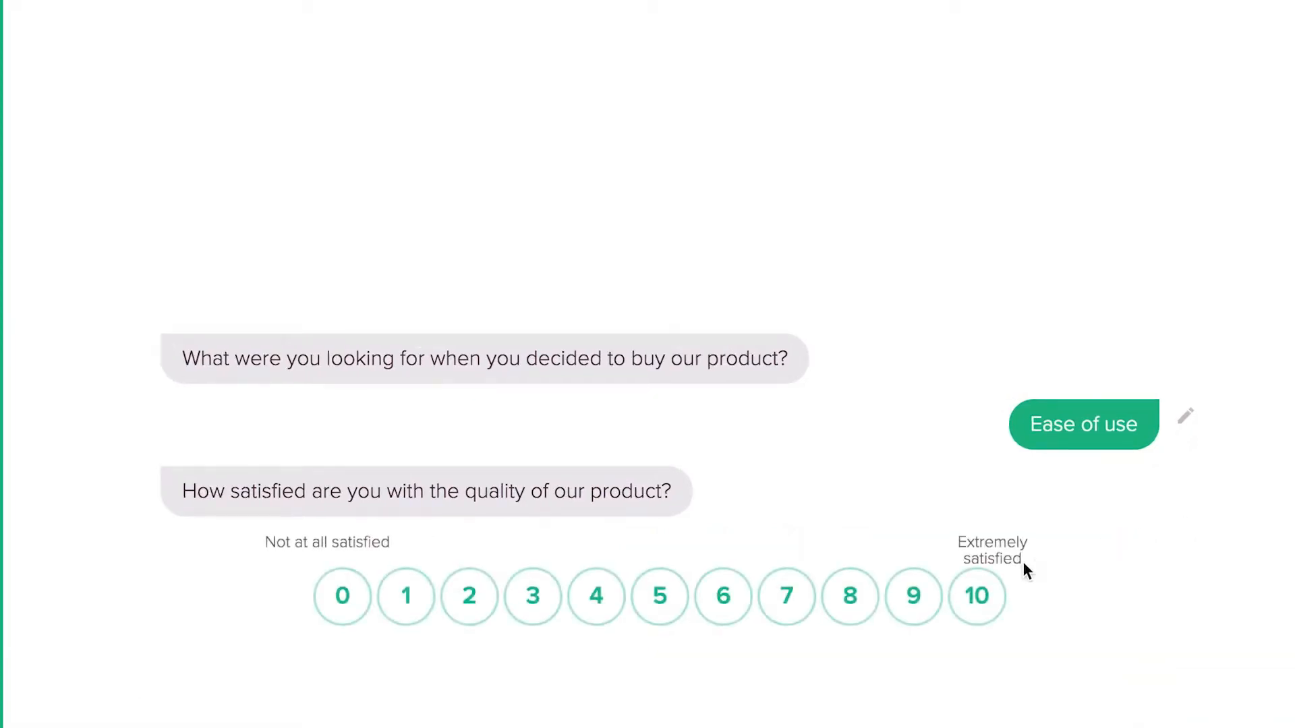
left_click(530, 607)
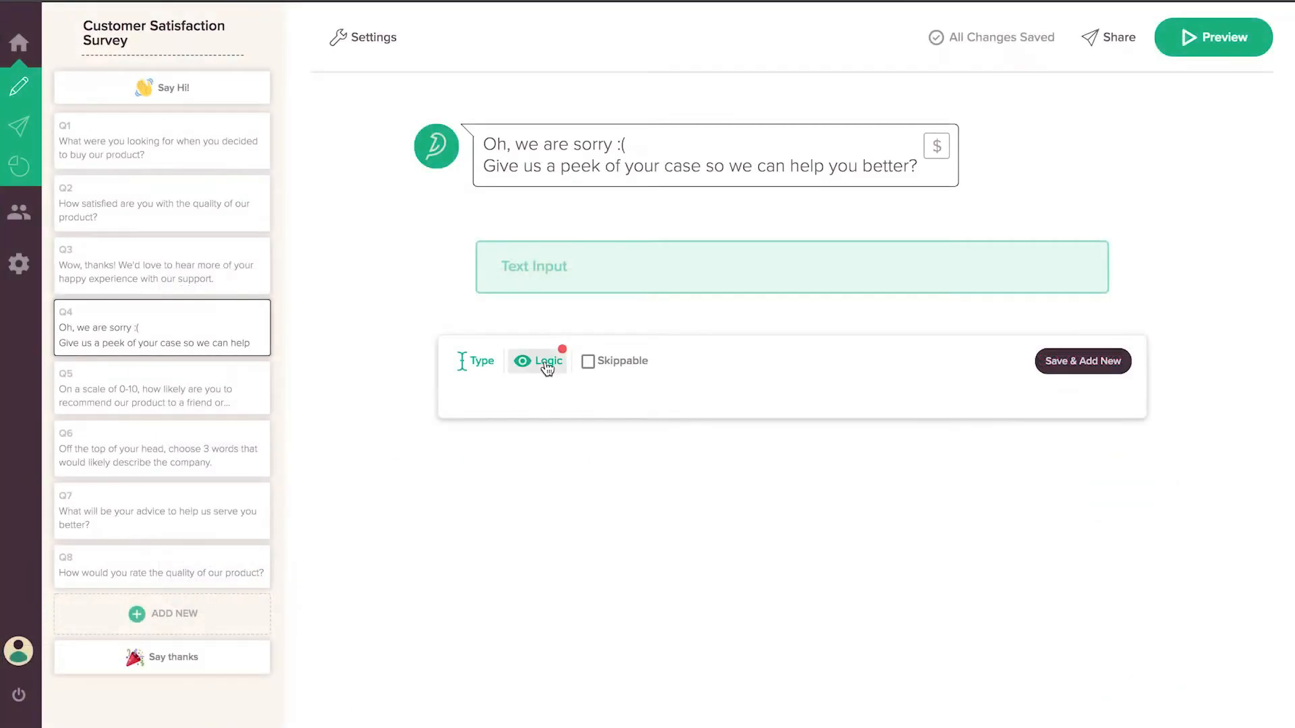
Step: Examine the display condition of the "Oh, we are sorry :(" question, including its question, comparison and value choices
left_click(533, 359)
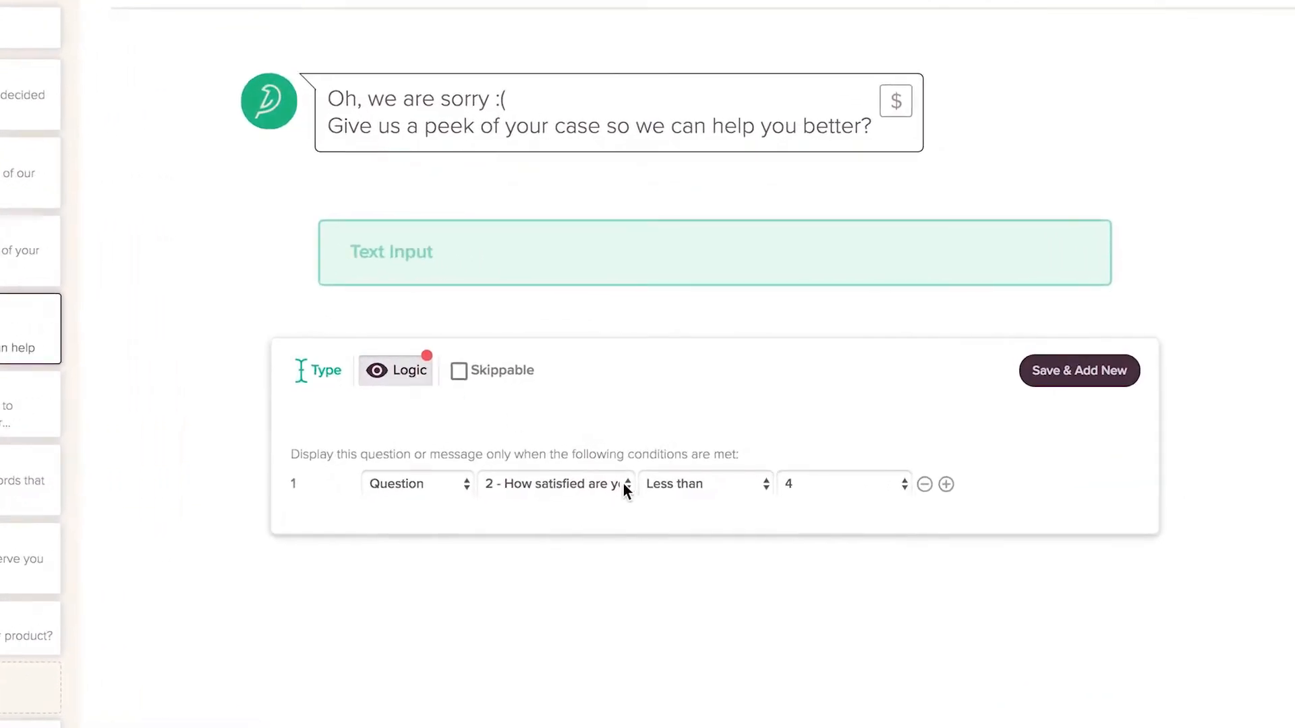
left_click(625, 485)
left_click(625, 485)
left_click(759, 479)
left_click(761, 483)
left_click(904, 485)
left_click(904, 485)
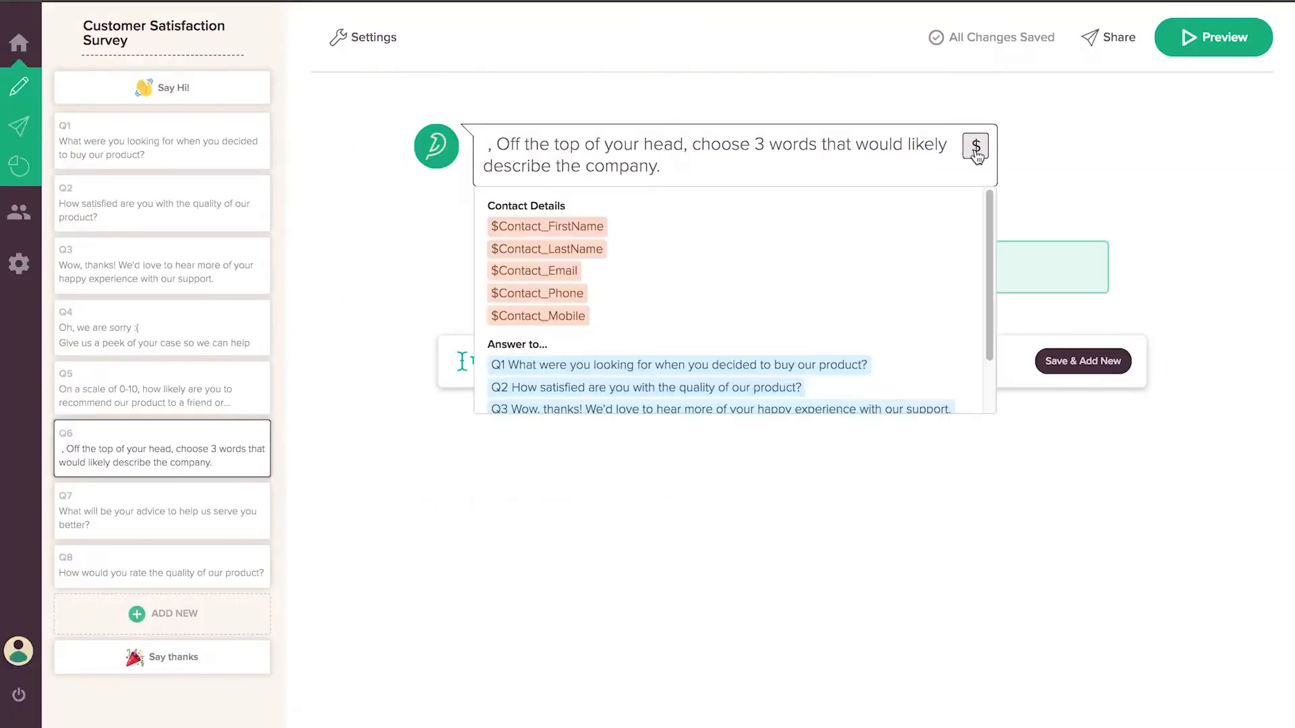
Step: Insert the $Contact_FirstName variable at the start of the question "Off the top of your head, choose 3 words"
scroll(777, 352, "down", 3)
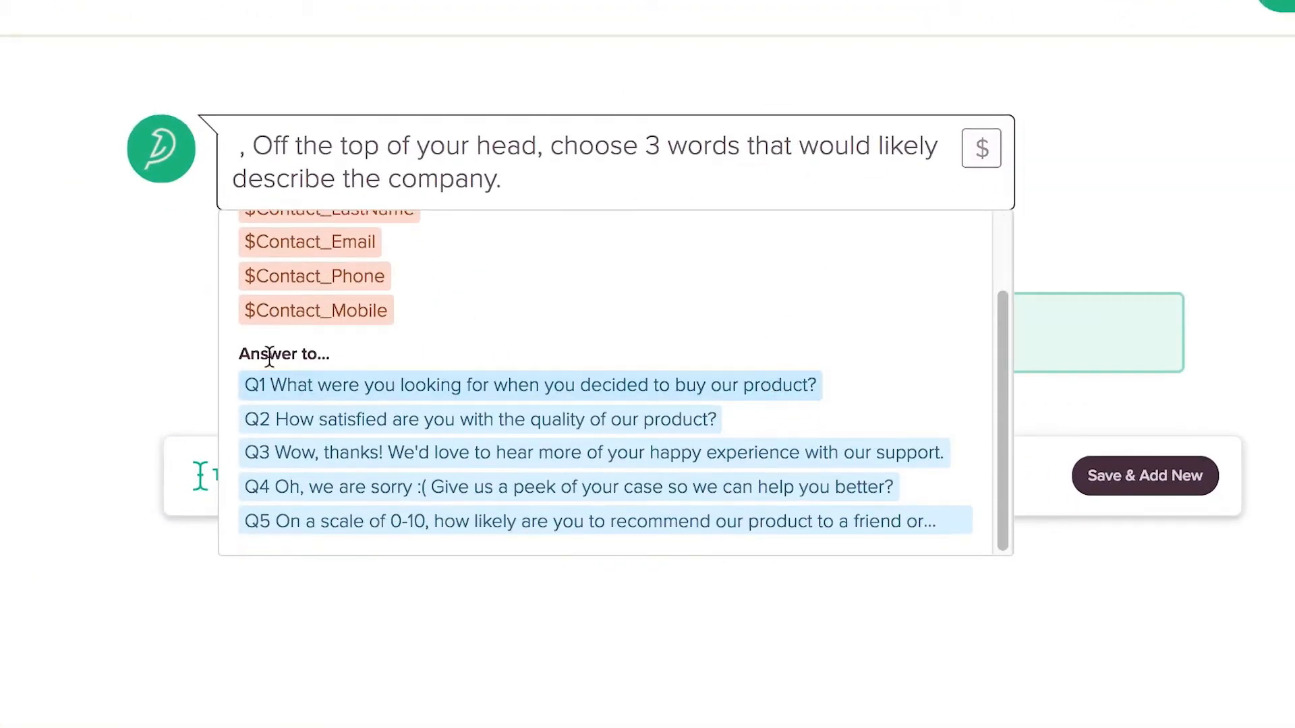
scroll(362, 364, "up", 3)
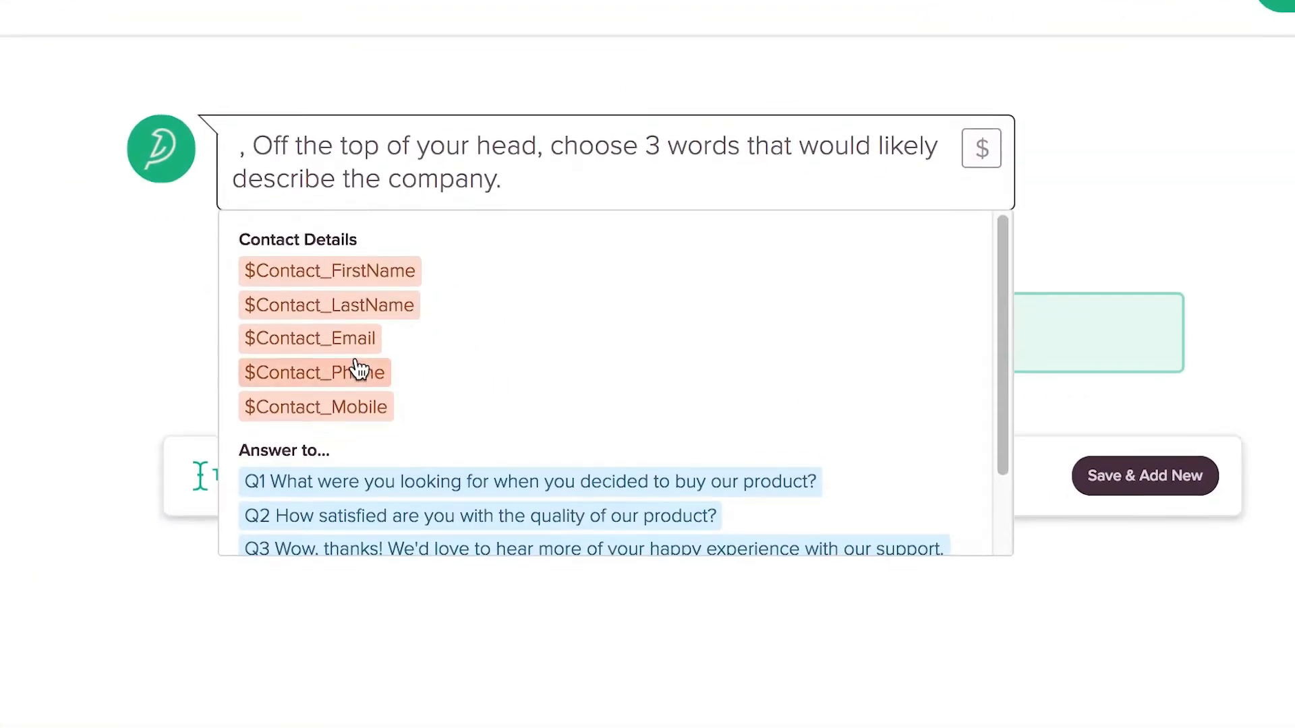
left_click(316, 277)
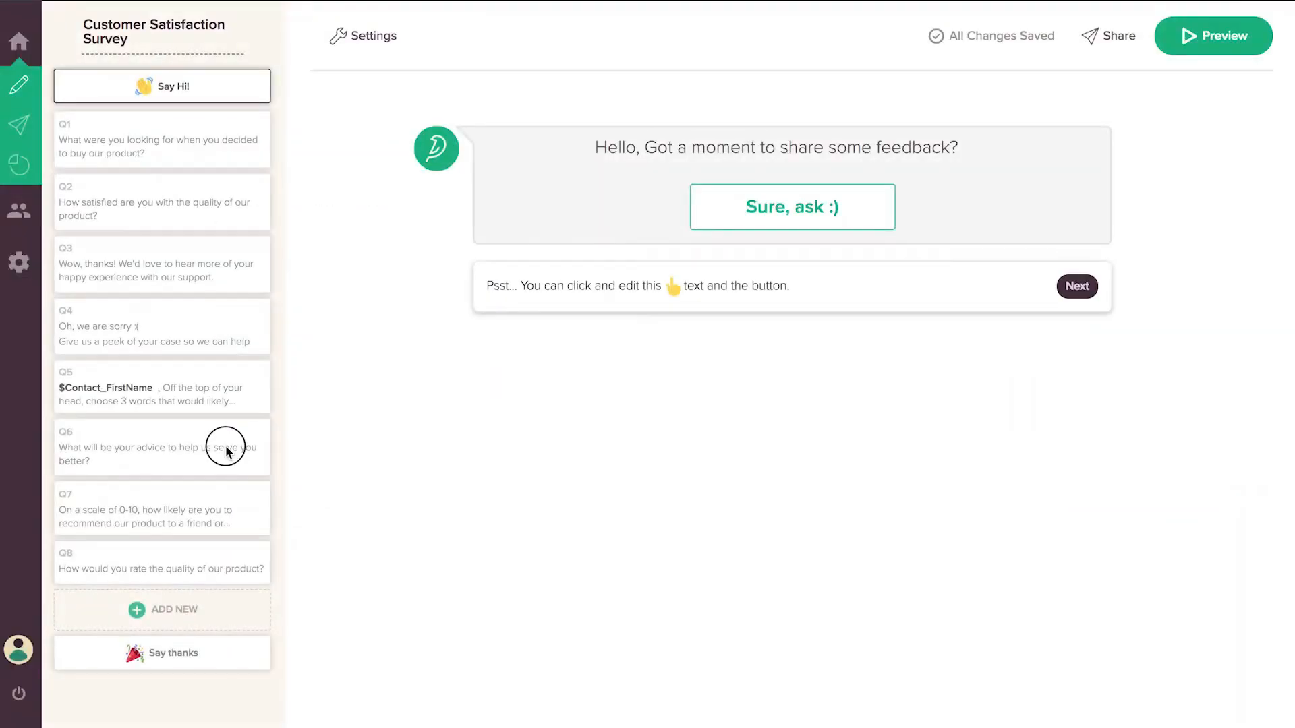
Step: Move the 0-10 recommendation question above "What will be your advice to help us serve you better?" and back below it
left_click_drag(230, 521, 215, 443)
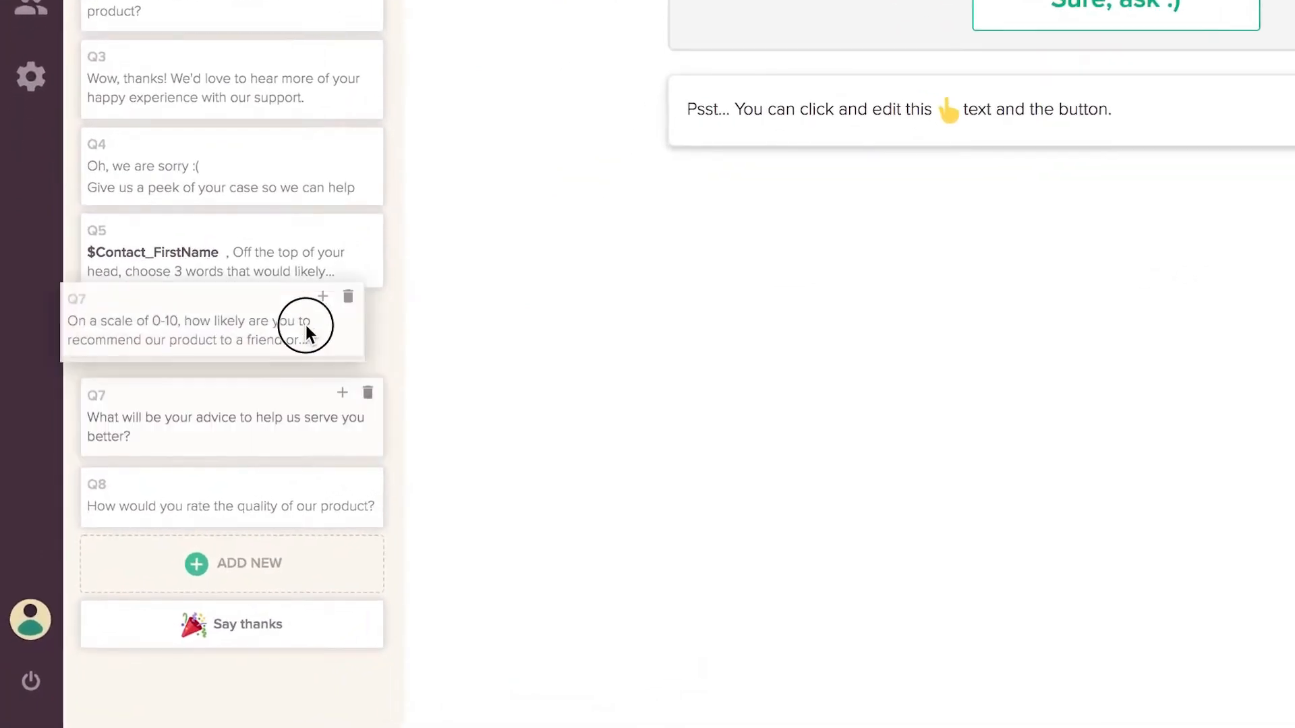
left_click_drag(305, 332, 270, 465)
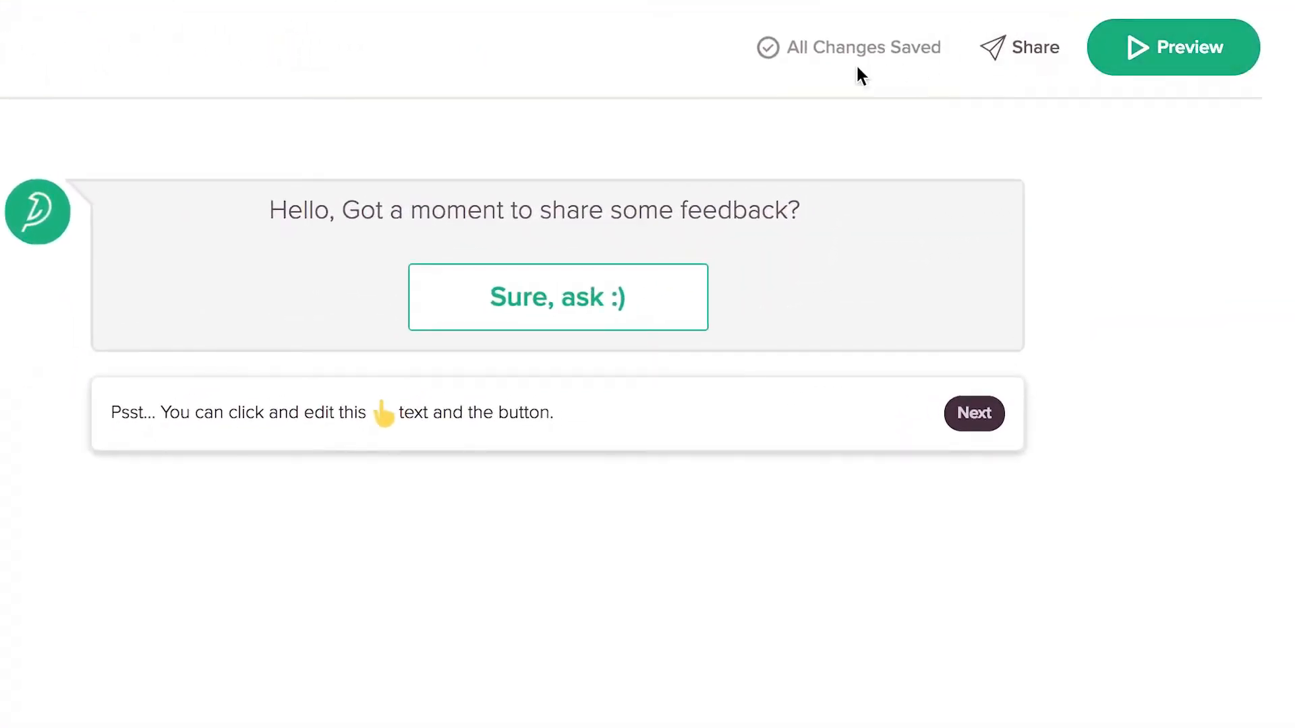
Step: Preview the survey in the tablet and mobile layouts
left_click(1174, 47)
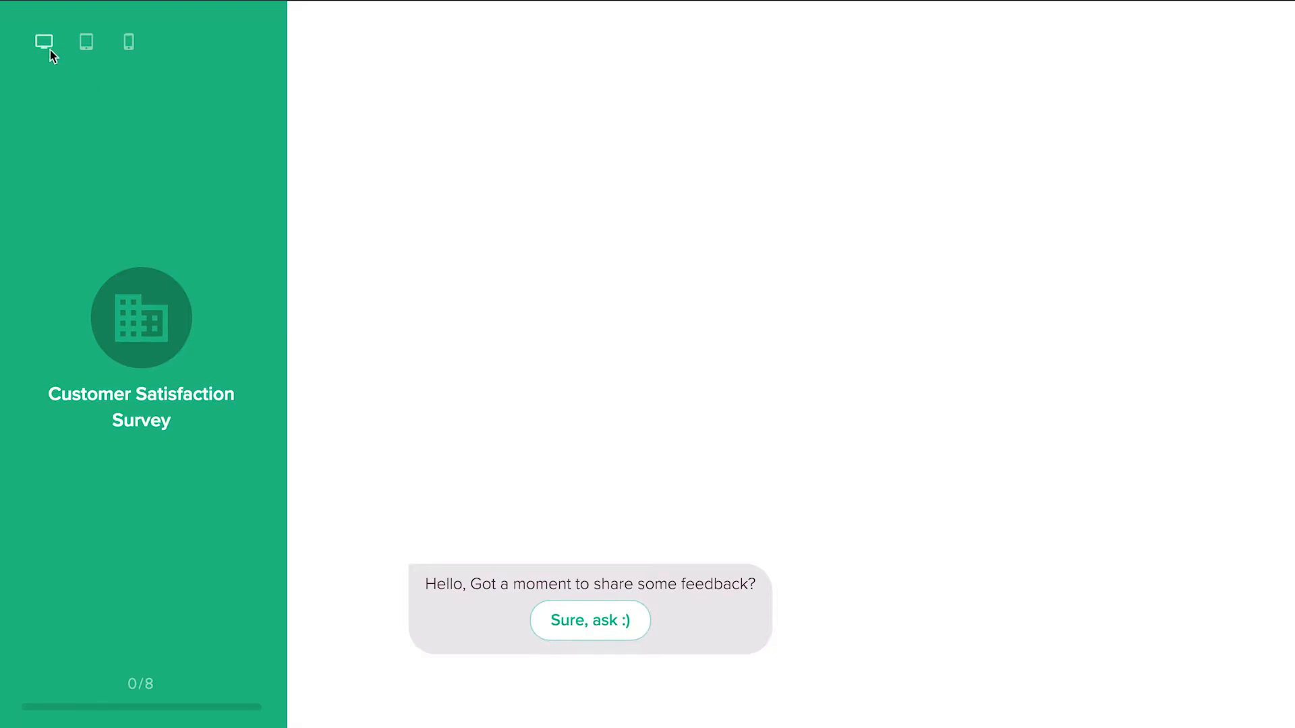
left_click(88, 54)
left_click(128, 46)
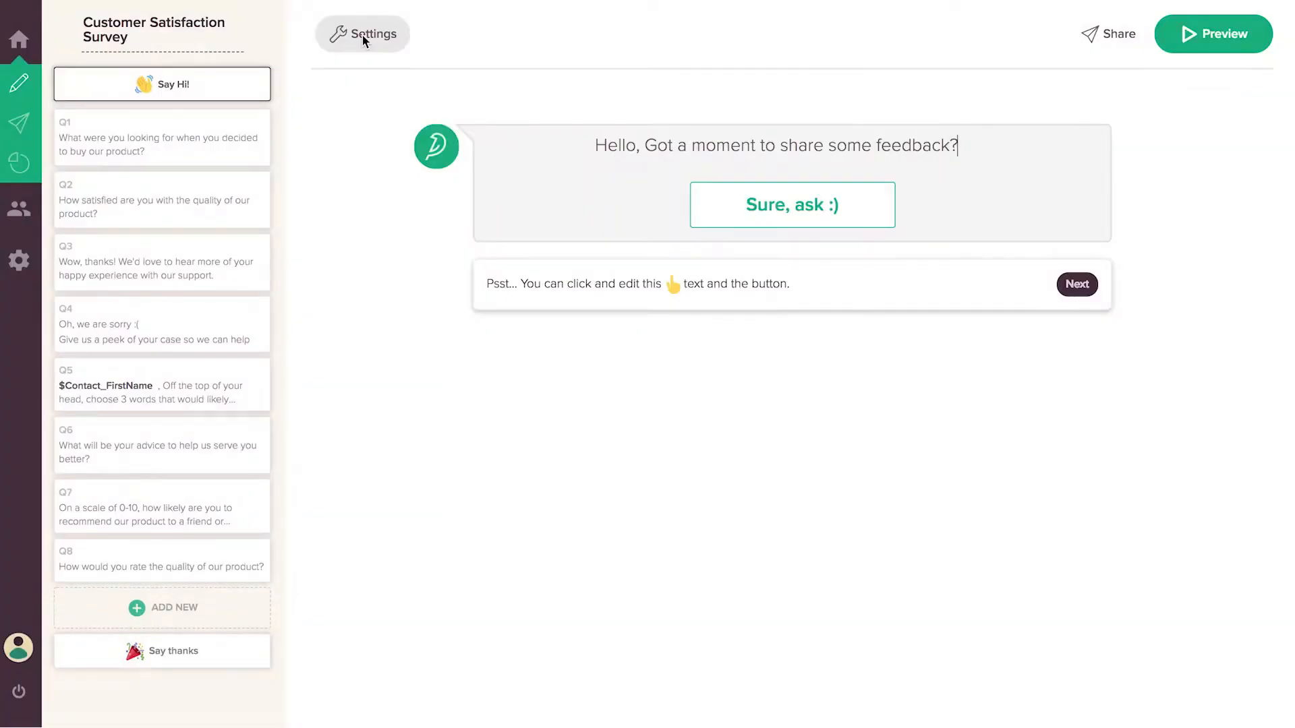
Step: Review the title and folder choices in the survey settings and toggle the thank-you mail sent to respondents on completion
left_click(362, 37)
left_click_drag(495, 154, 721, 158)
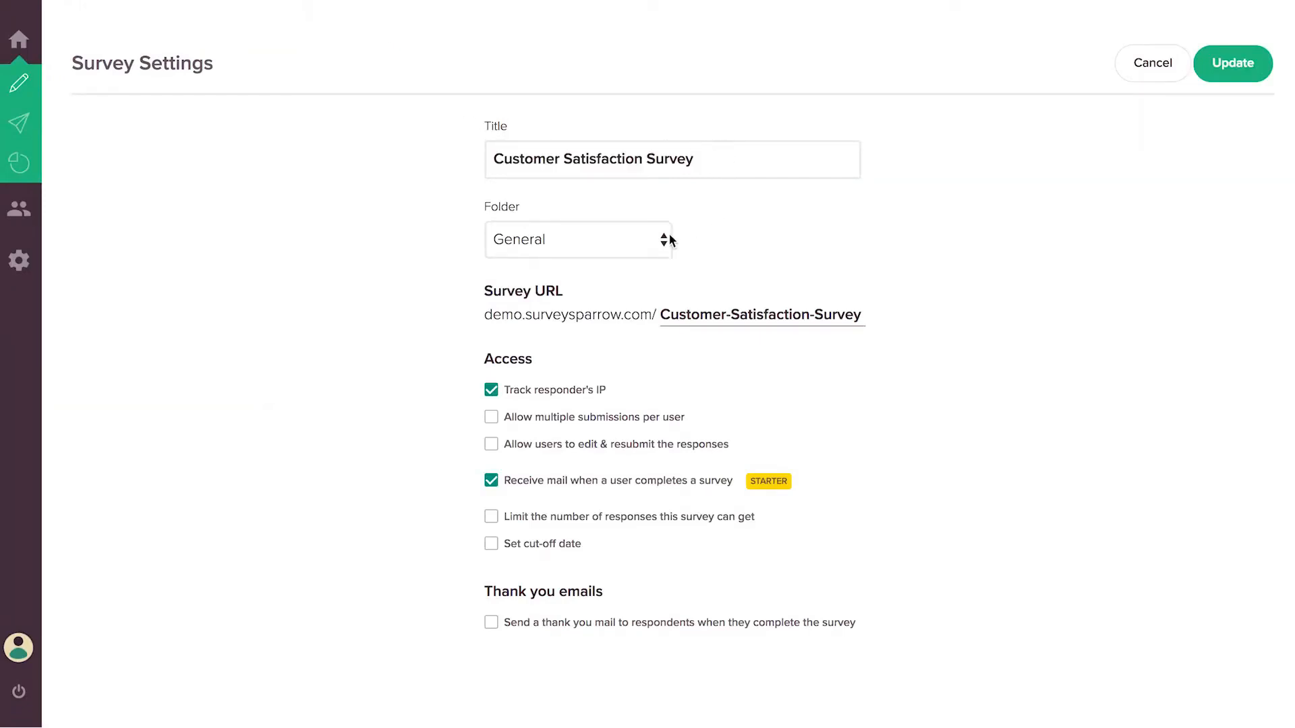
left_click(667, 245)
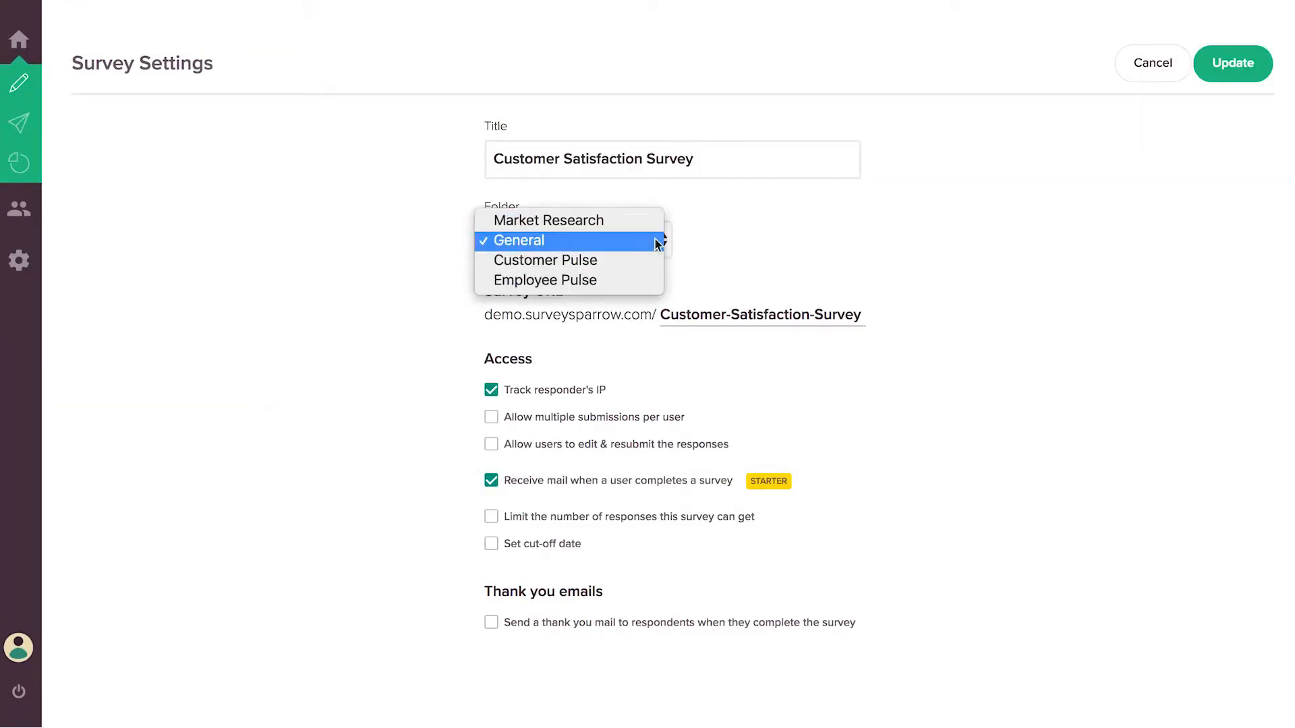
left_click(709, 290)
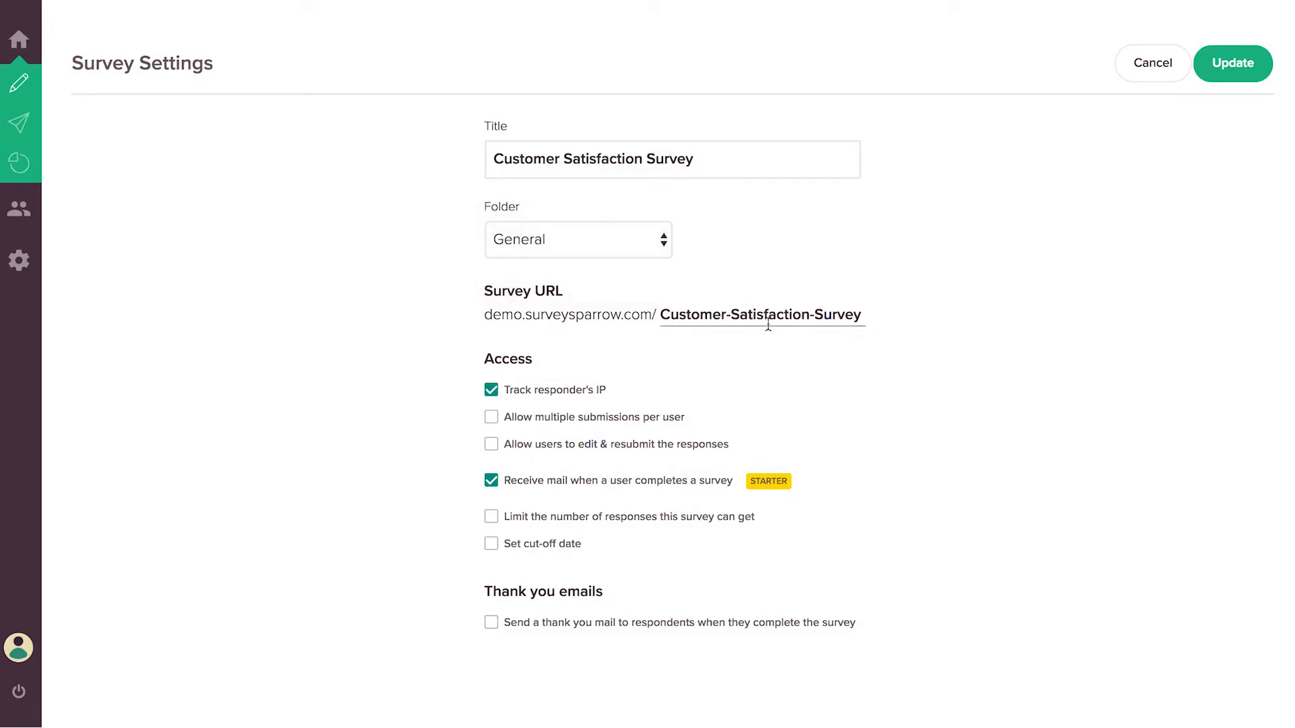
left_click(491, 624)
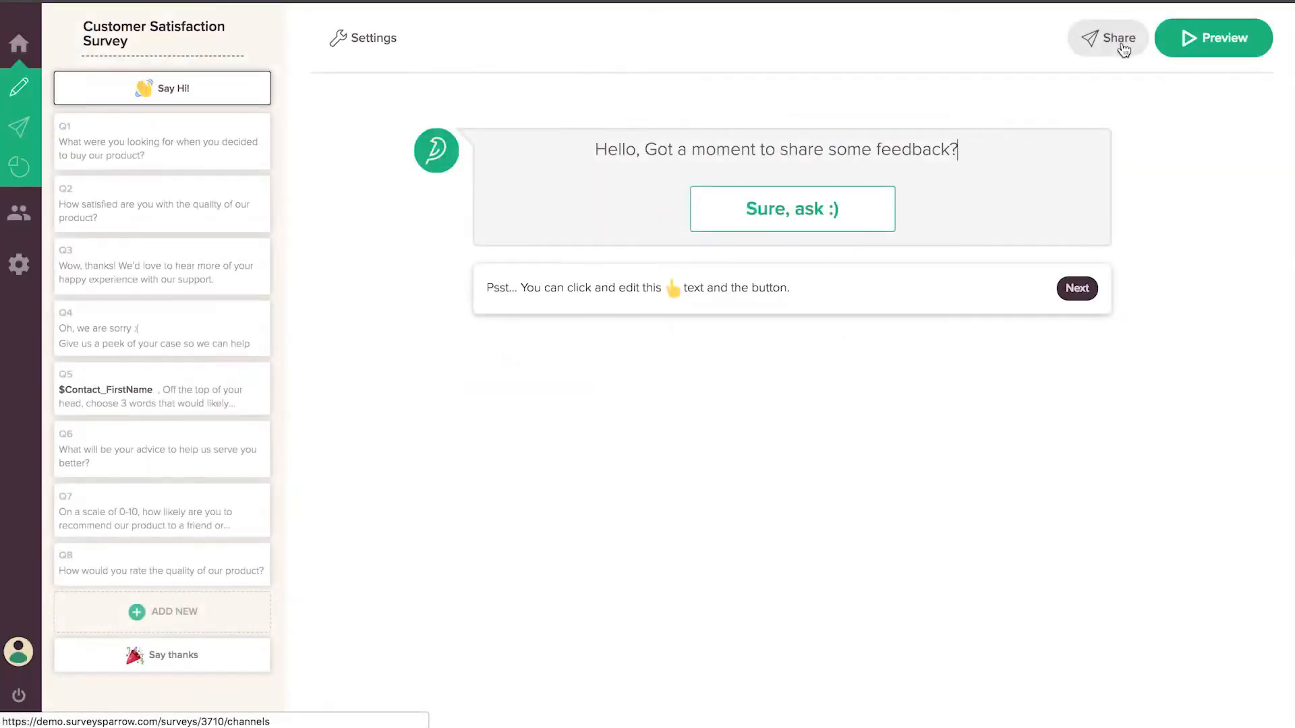
Step: Start an email share of the survey, turn on the recurring survey option and check the send frequency choices
left_click(1122, 46)
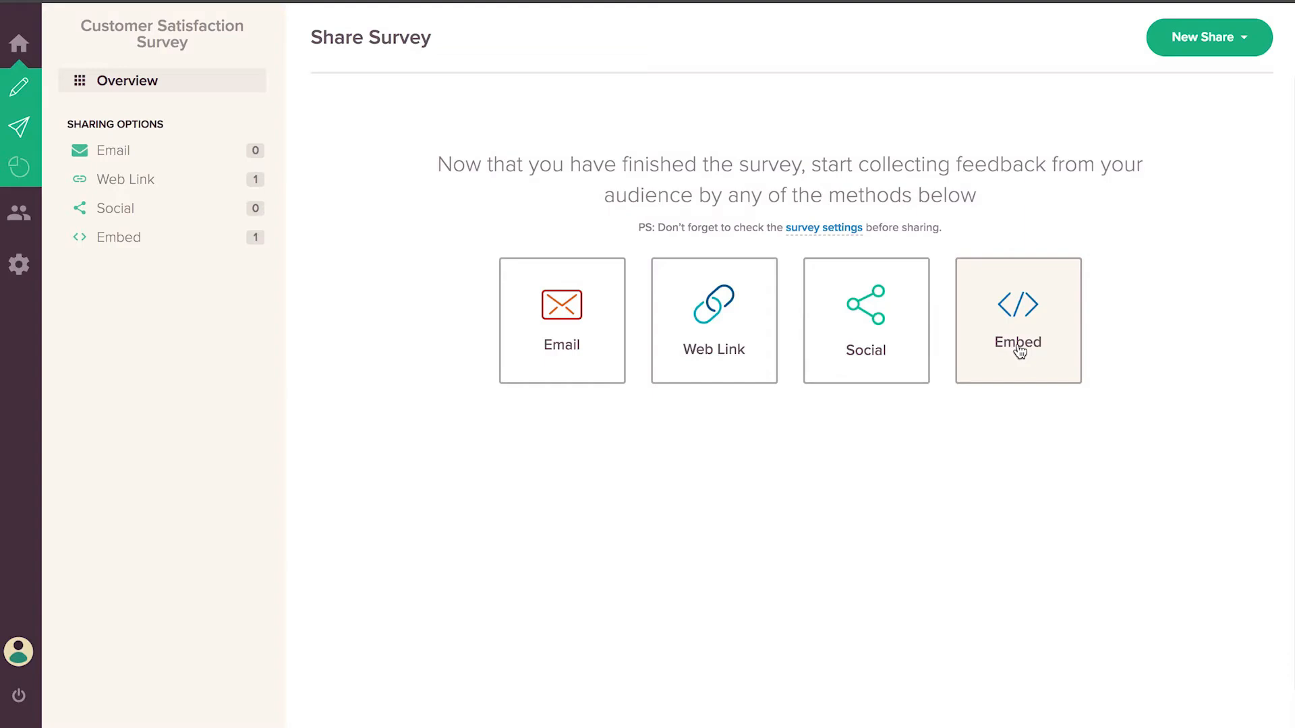
left_click(575, 344)
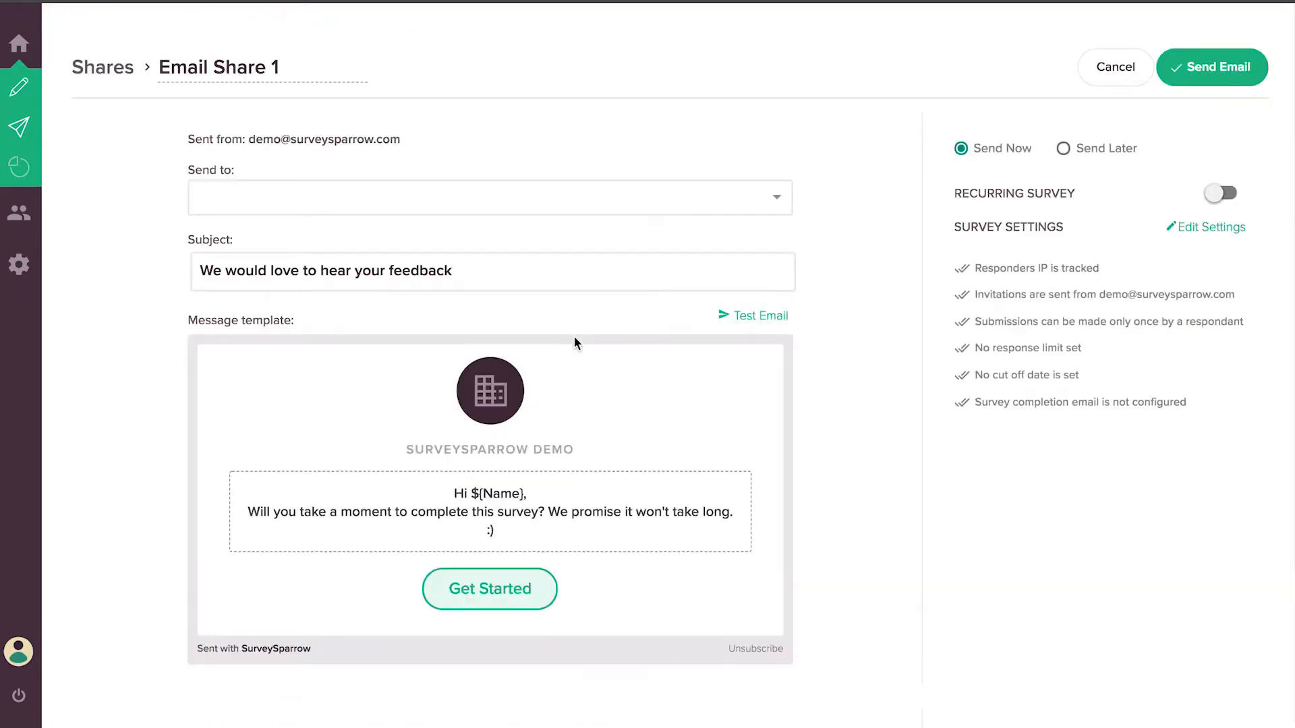
left_click(1222, 195)
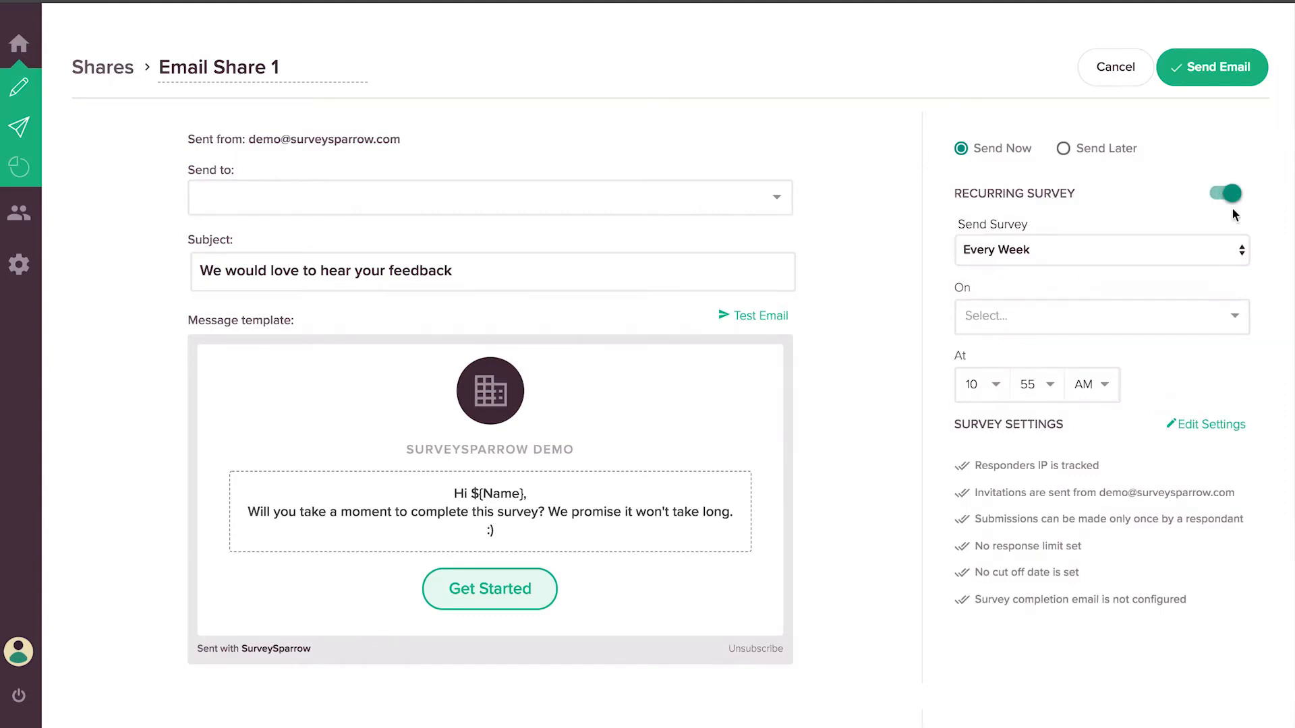
left_click(1241, 255)
left_click(1238, 252)
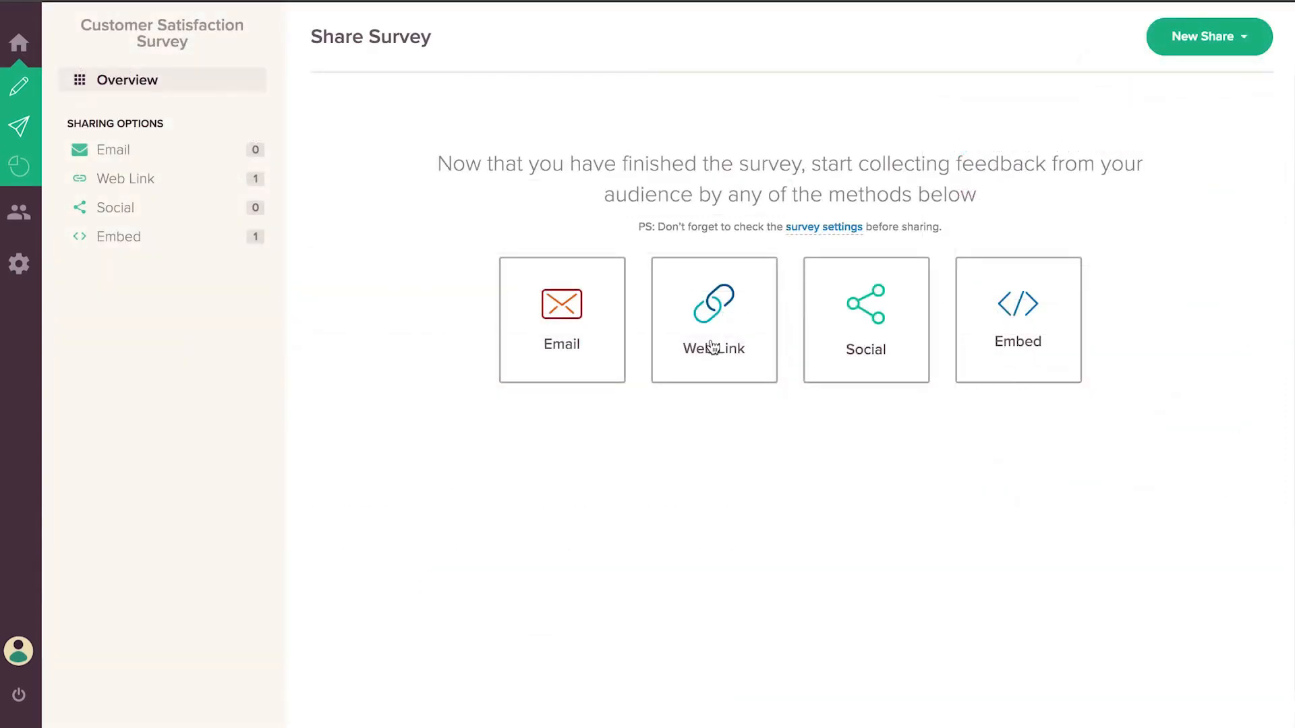
Step: Review the survey's shared web links and open the social sharing option
left_click(713, 347)
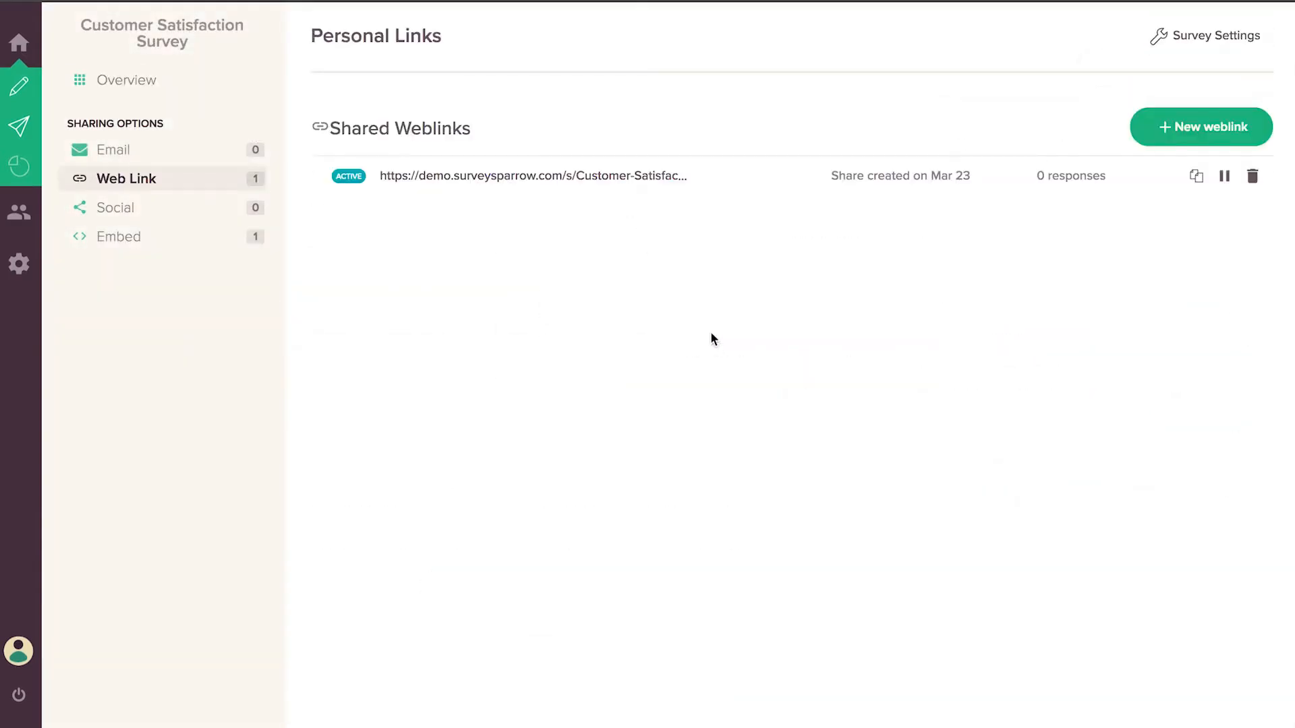
left_click(850, 182)
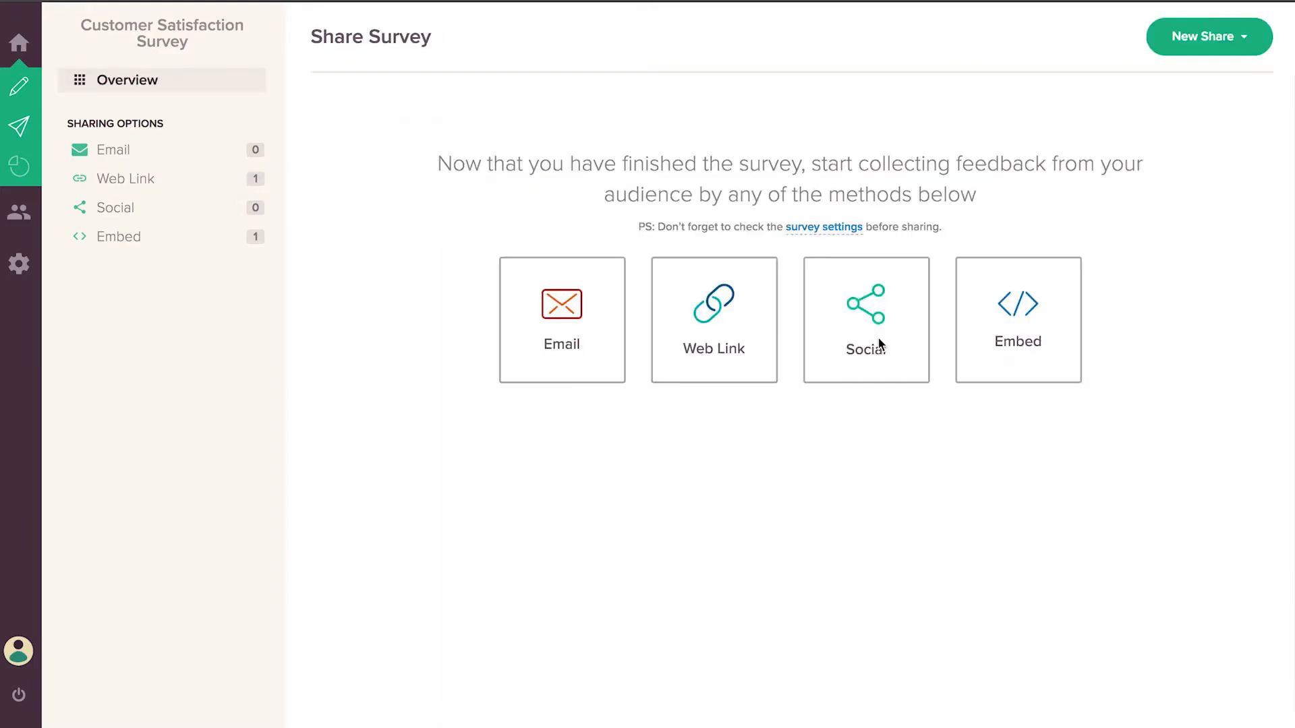
left_click(880, 345)
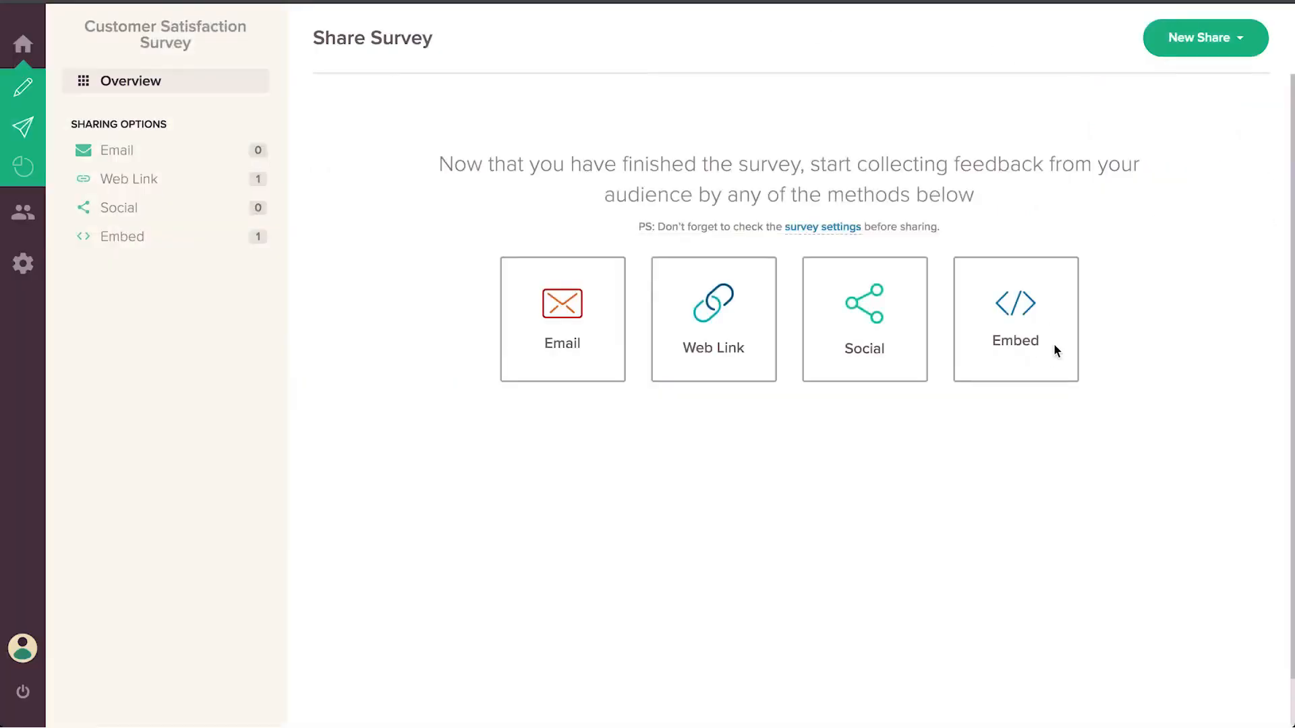
Step: Create a new embed share, compare the User Invoked and Inline Embed modes, and set its mode to Auto Triggered
left_click(1056, 350)
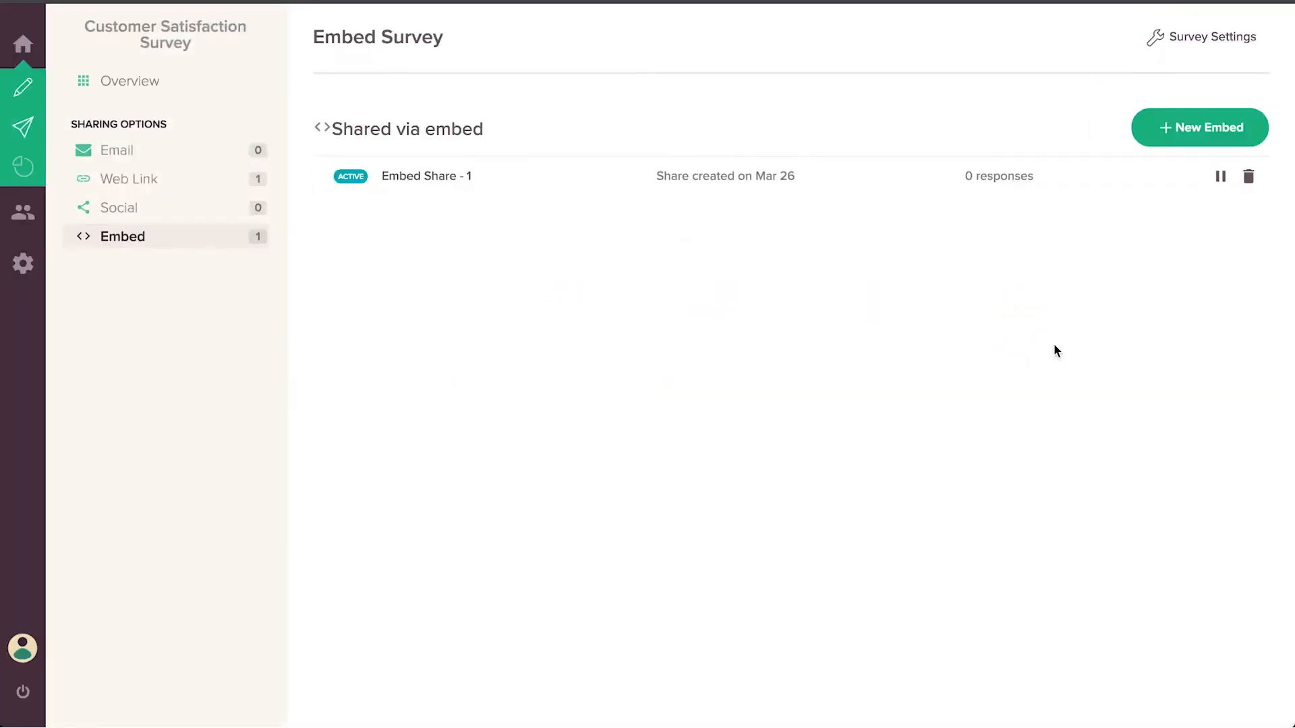
left_click(1190, 133)
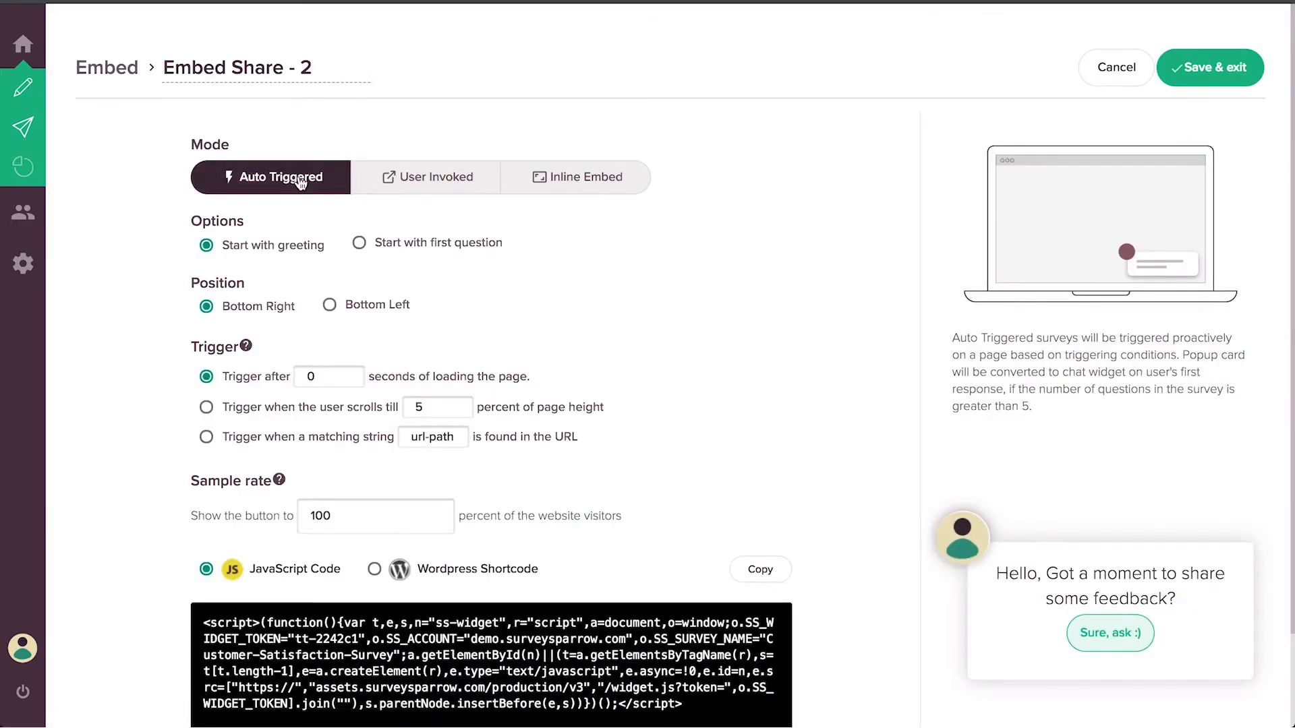
left_click(417, 186)
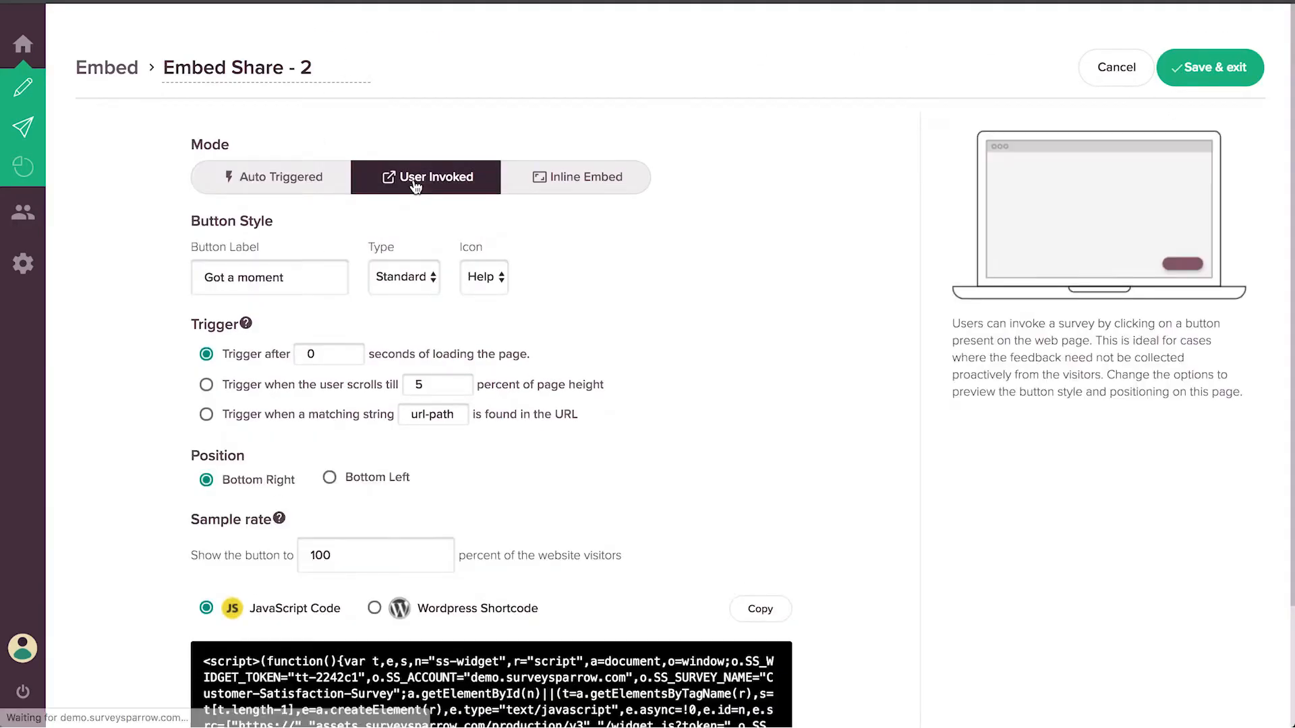
left_click(559, 183)
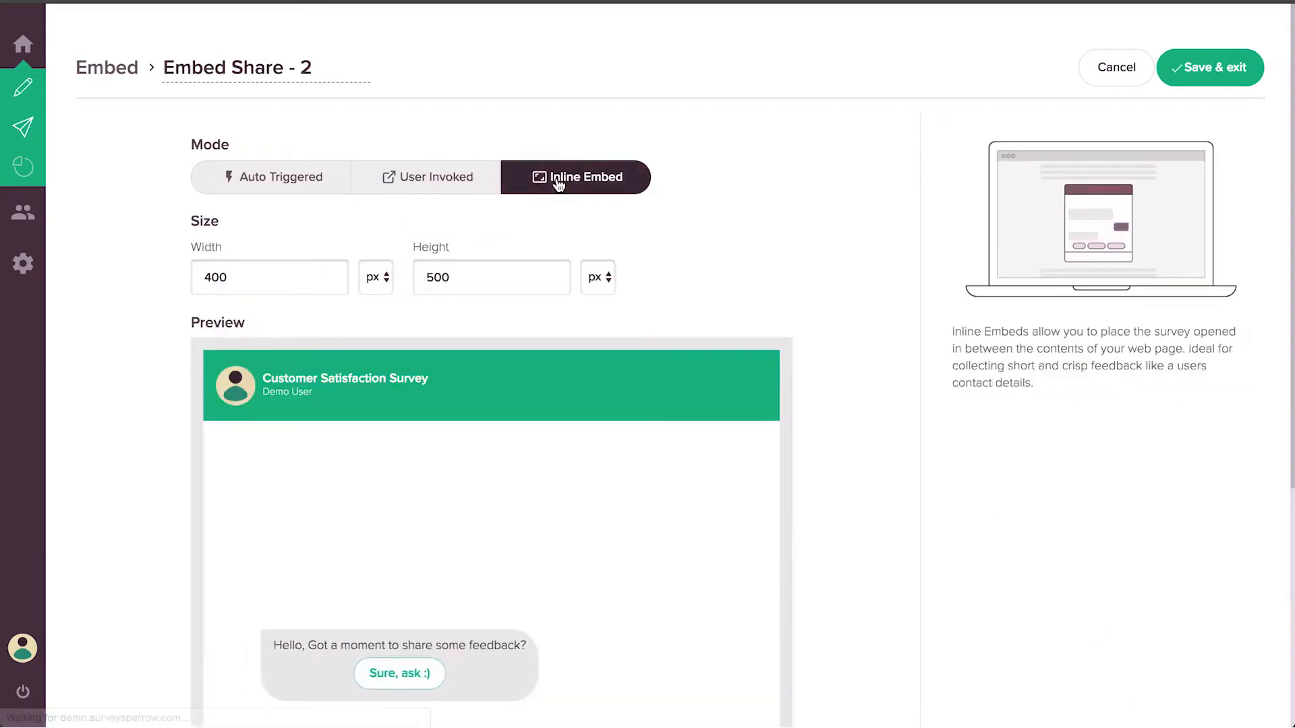
left_click(291, 182)
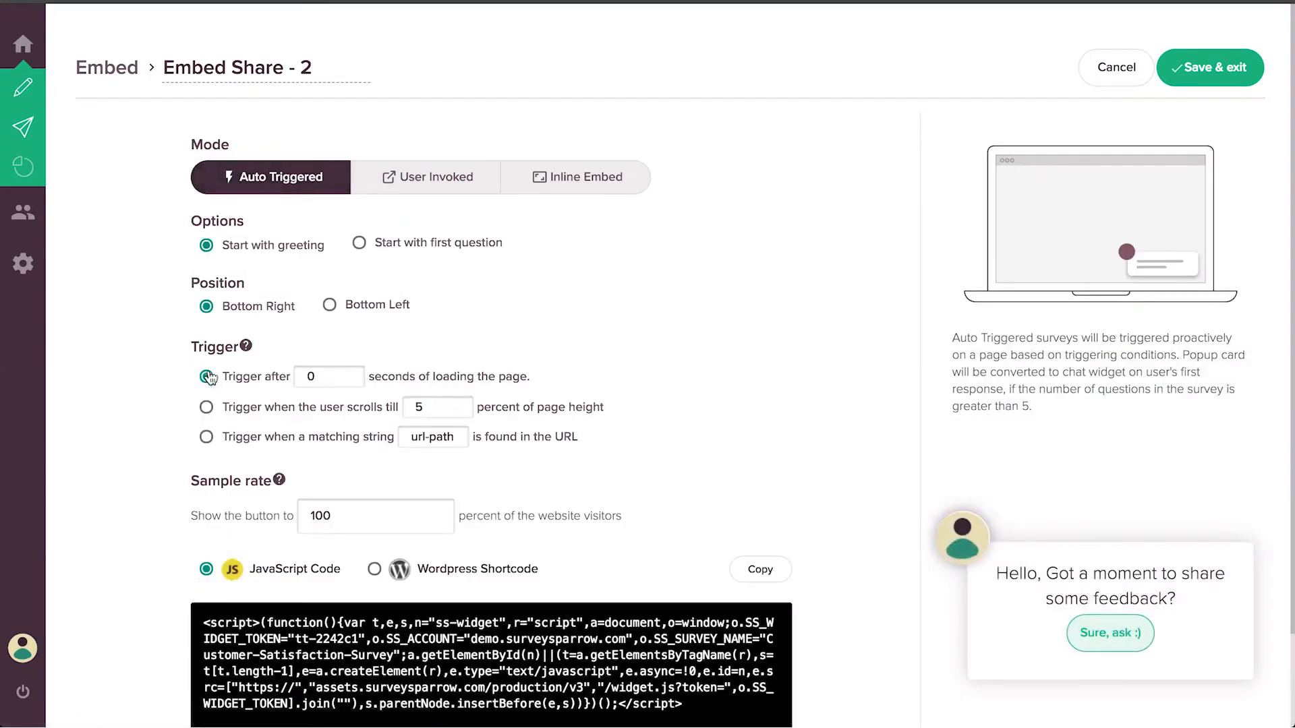
scroll(221, 501, "down", 2)
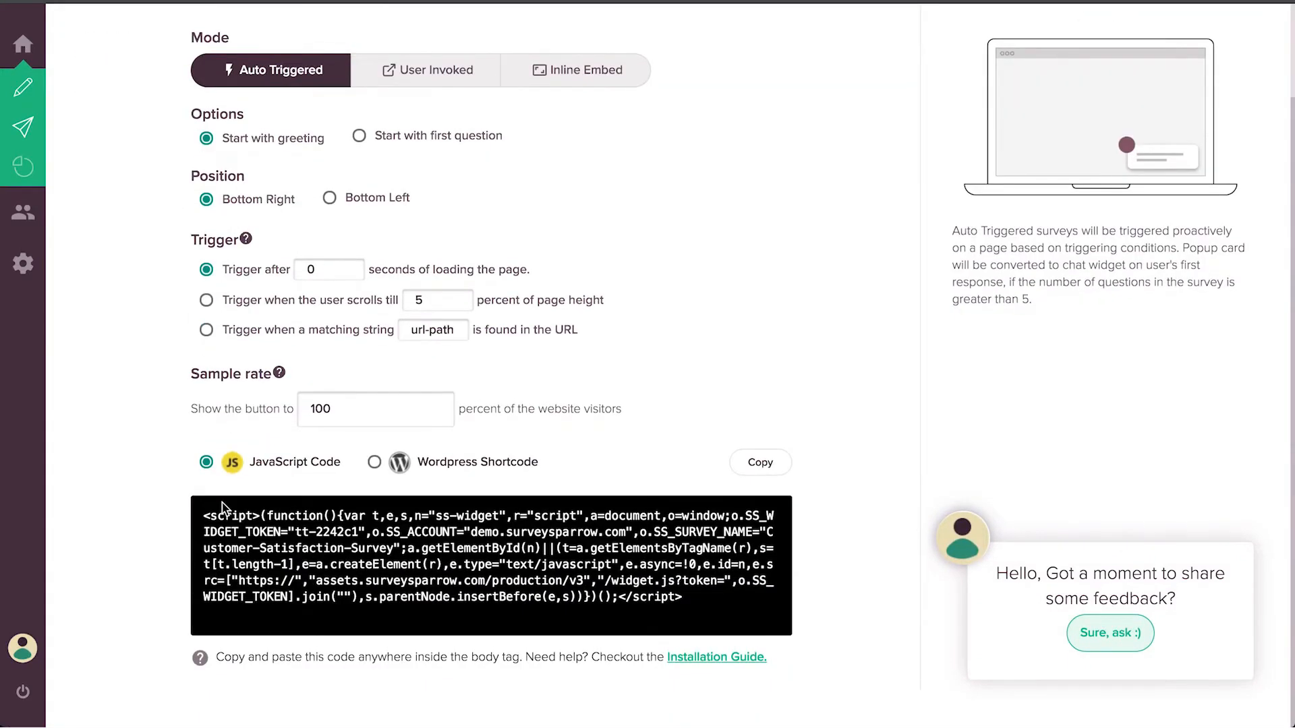
Step: Copy the JavaScript embed code of the Auto Triggered share
left_click(760, 465)
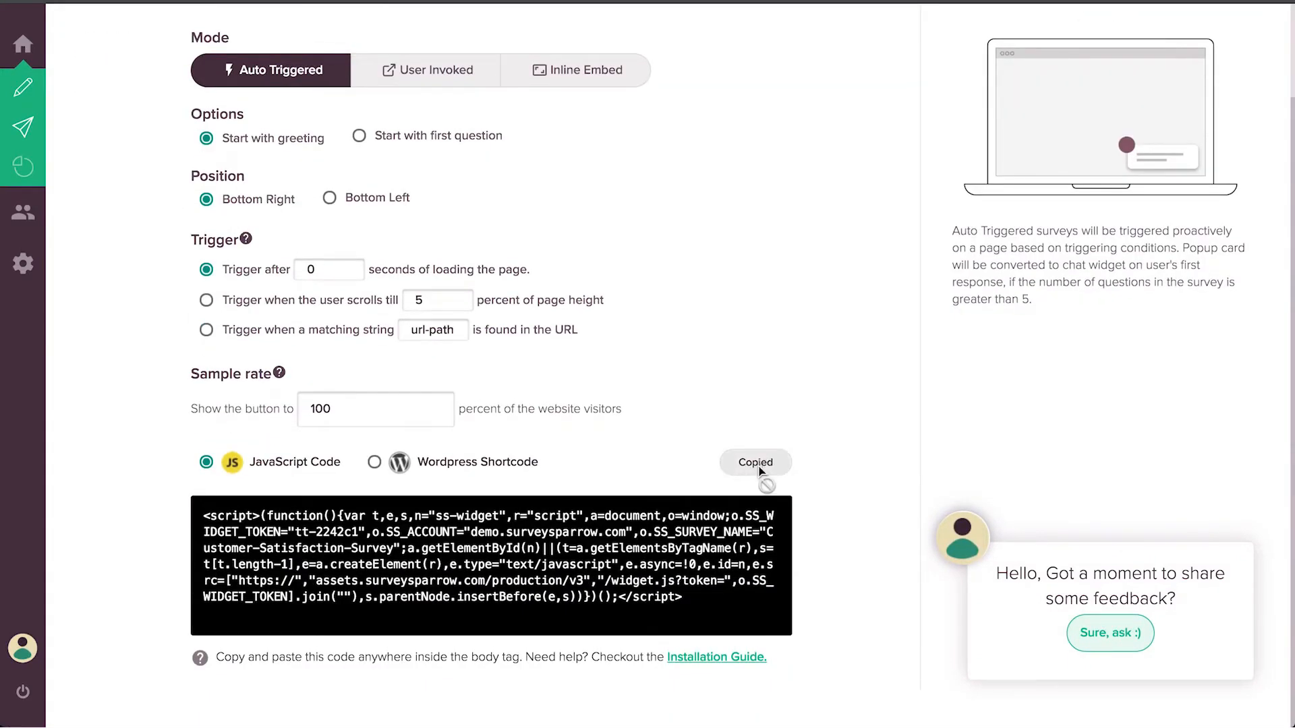
scroll(835, 378, "up", 2)
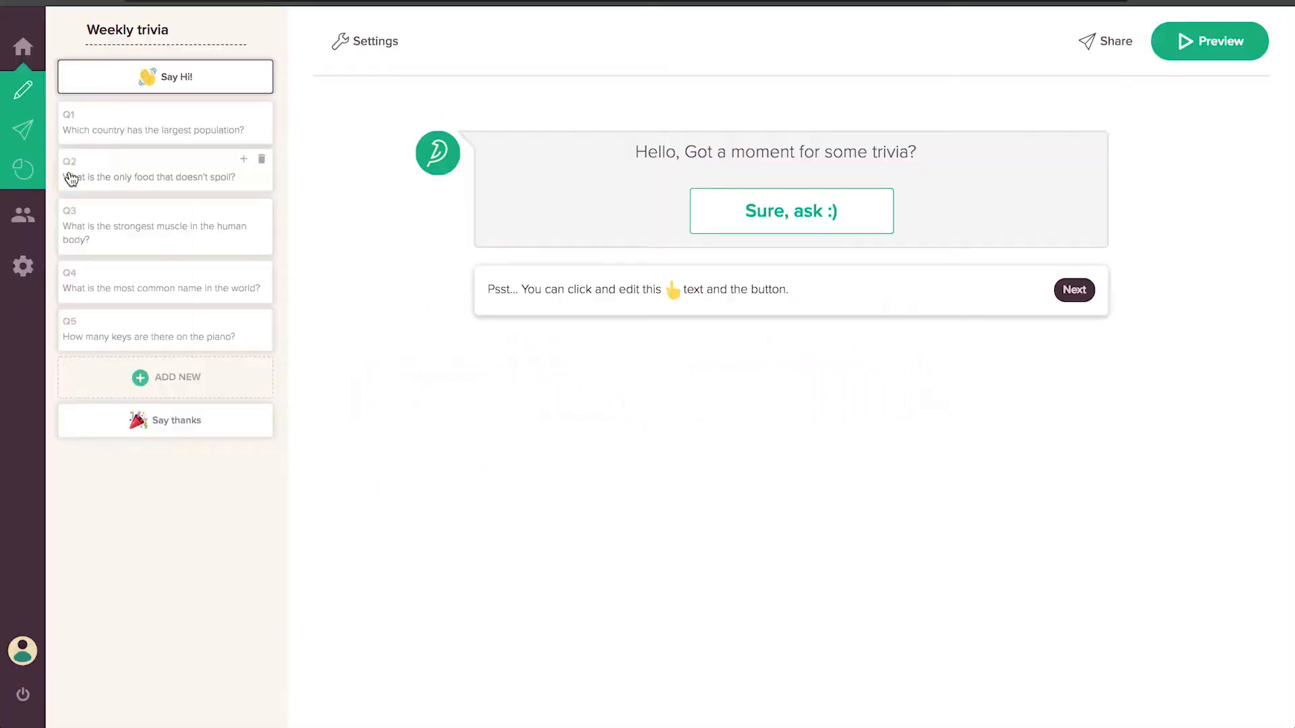
Step: Open the results of the Weekly trivia survey and review its dashboard and the per-question reports
mouse_move(18, 54)
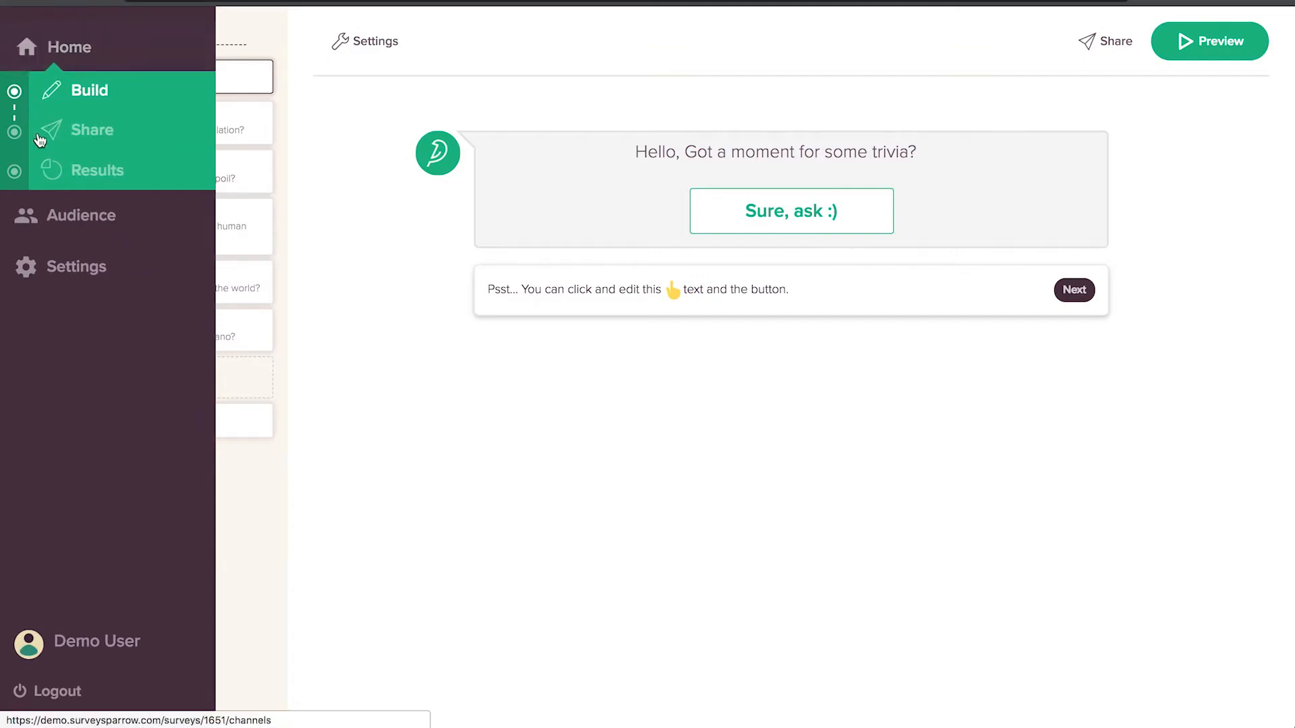
left_click(45, 177)
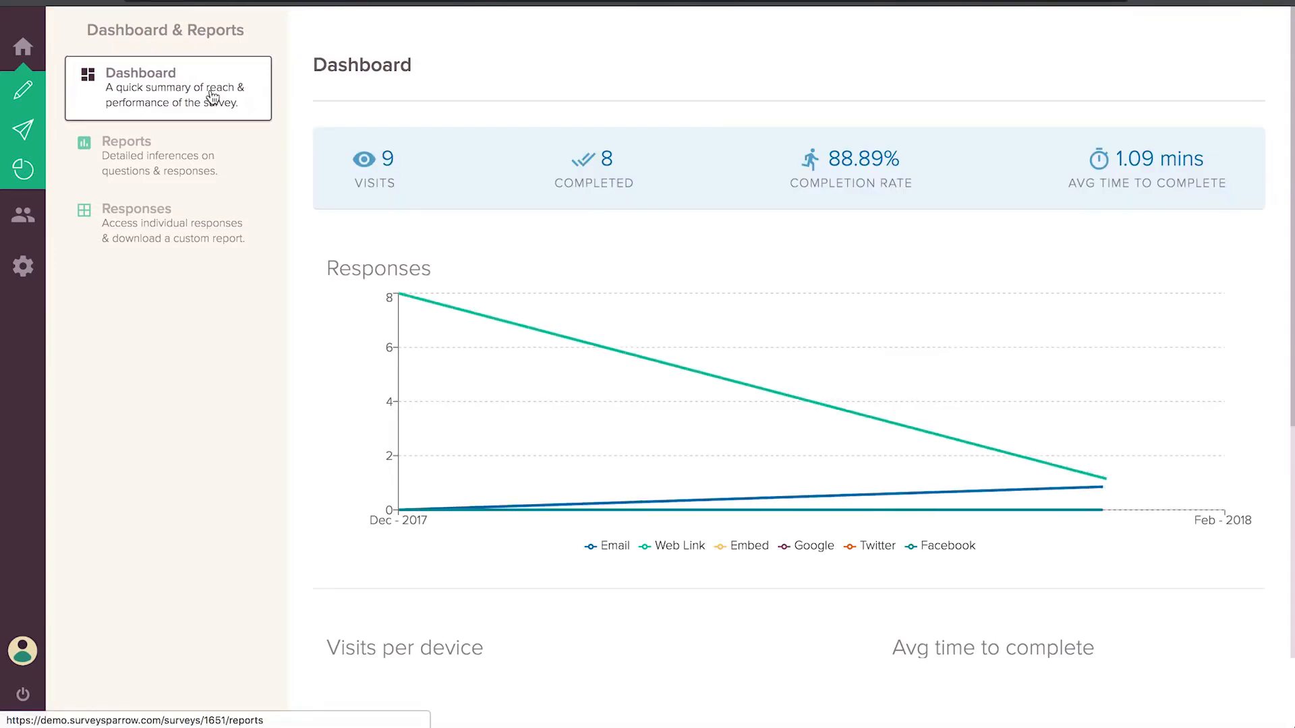
left_click(193, 172)
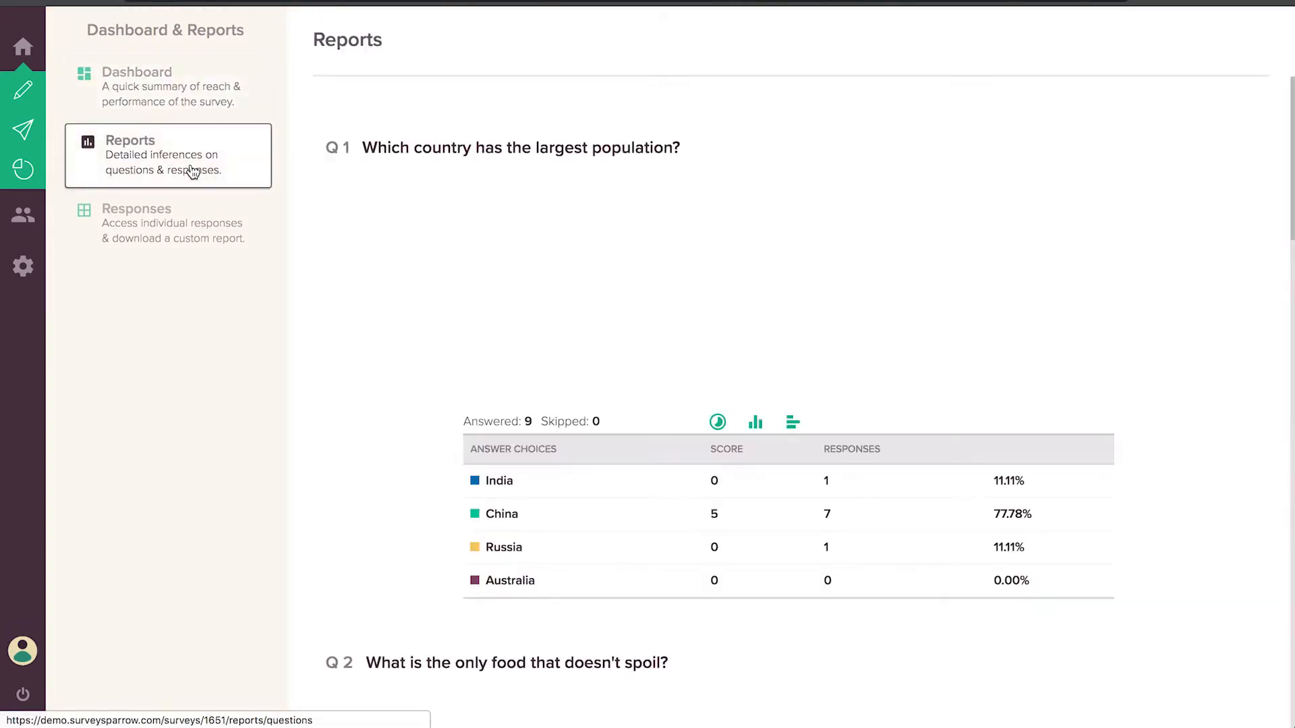
scroll(565, 492, "down", 10)
scroll(566, 497, "up", 8)
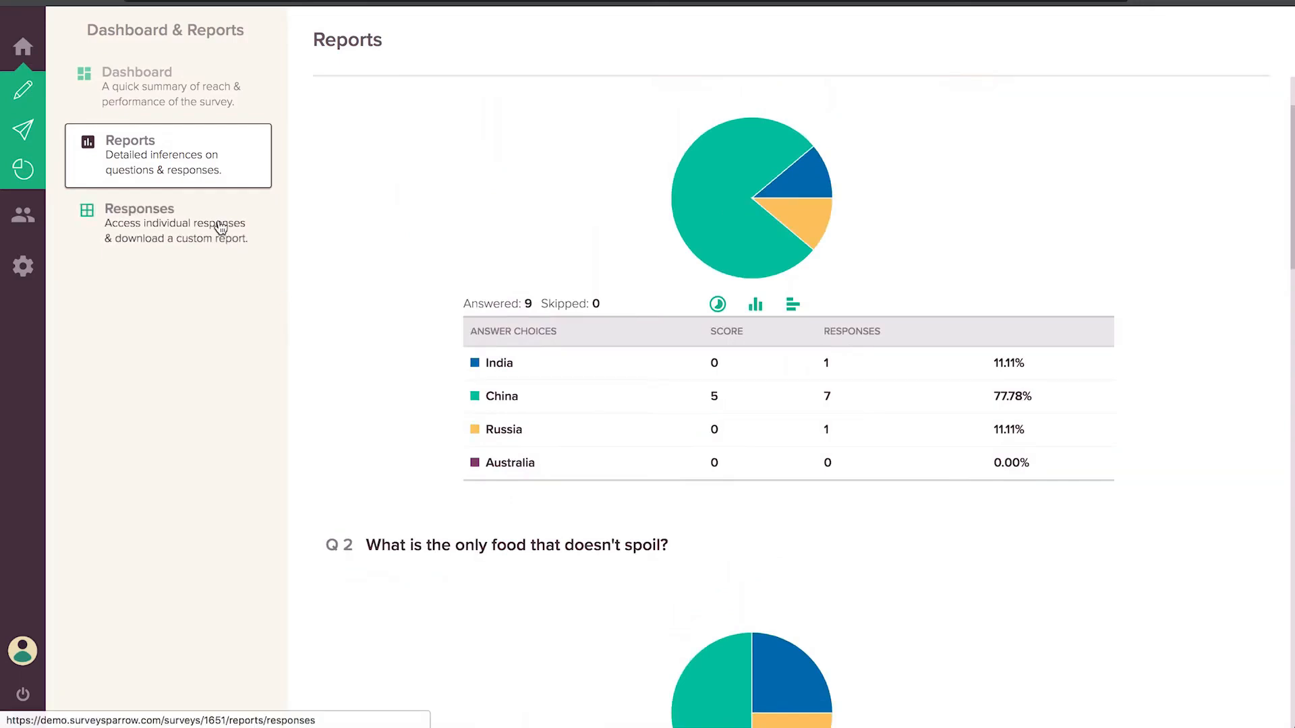
Step: Review the survey's individual responses and the choice of visible columns, and return to the dashboard summary
left_click(221, 228)
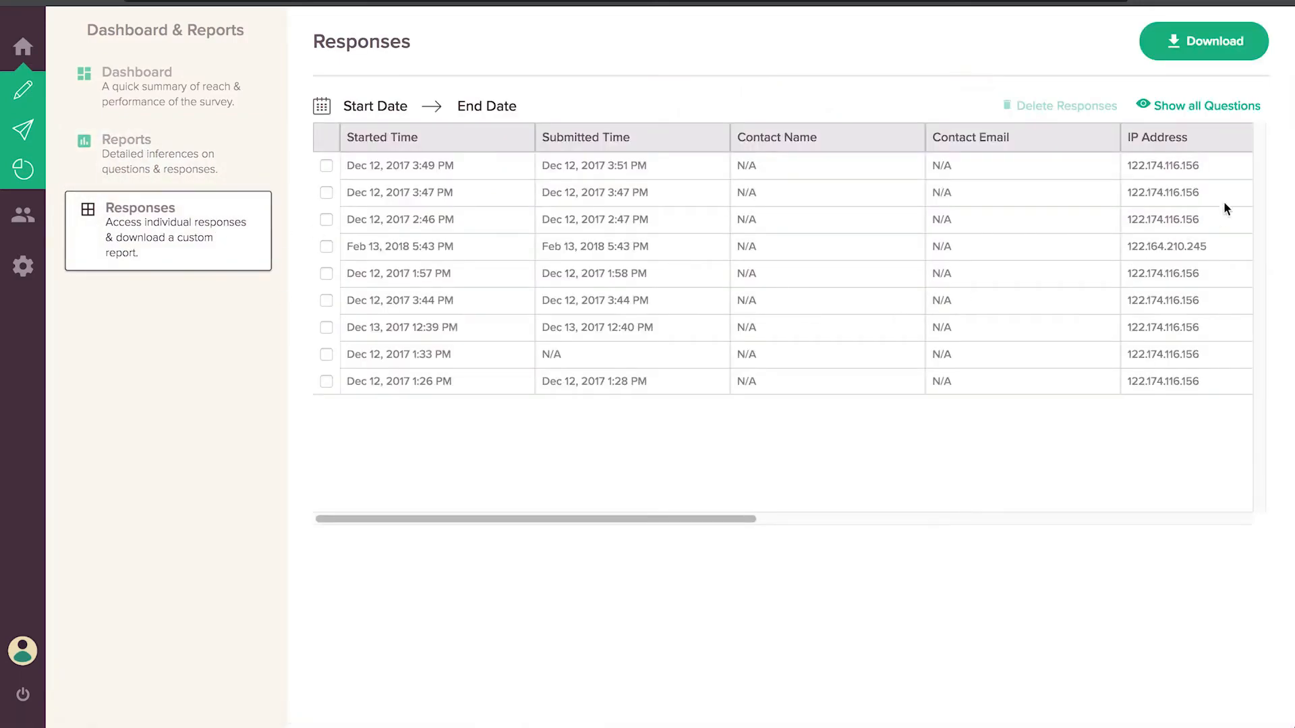
left_click(1209, 108)
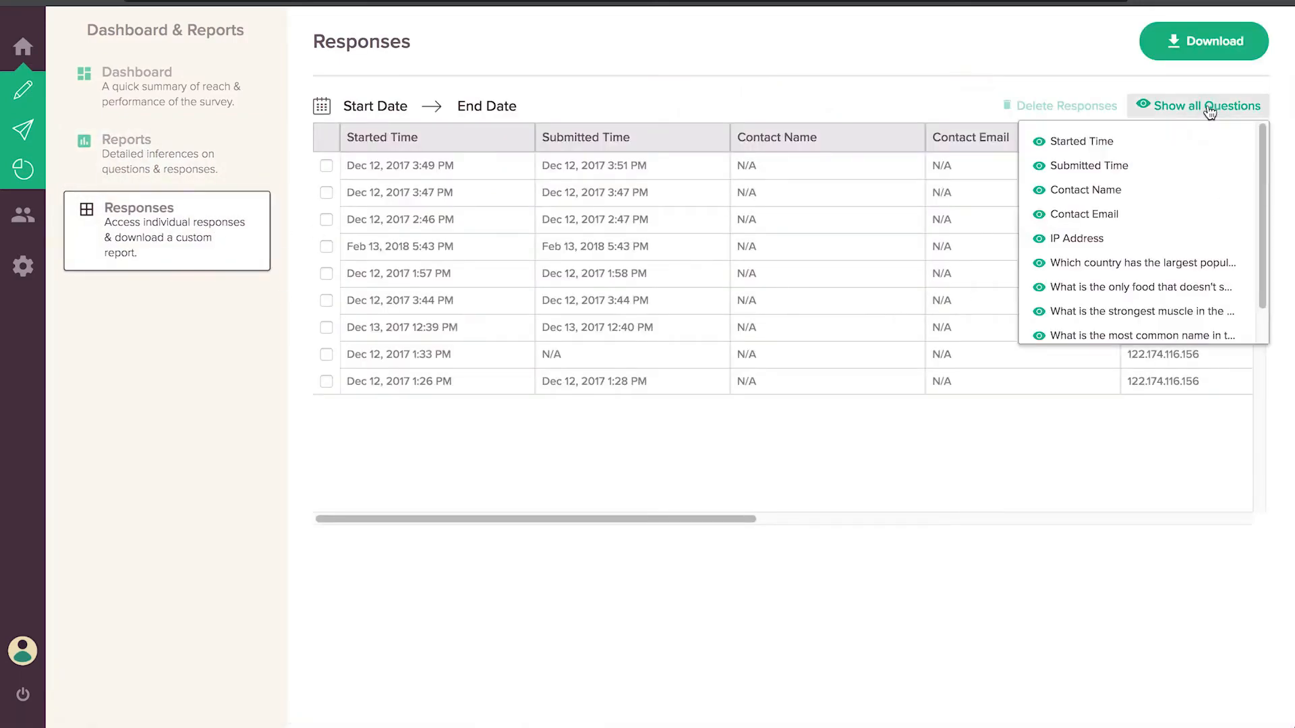
left_click(1209, 110)
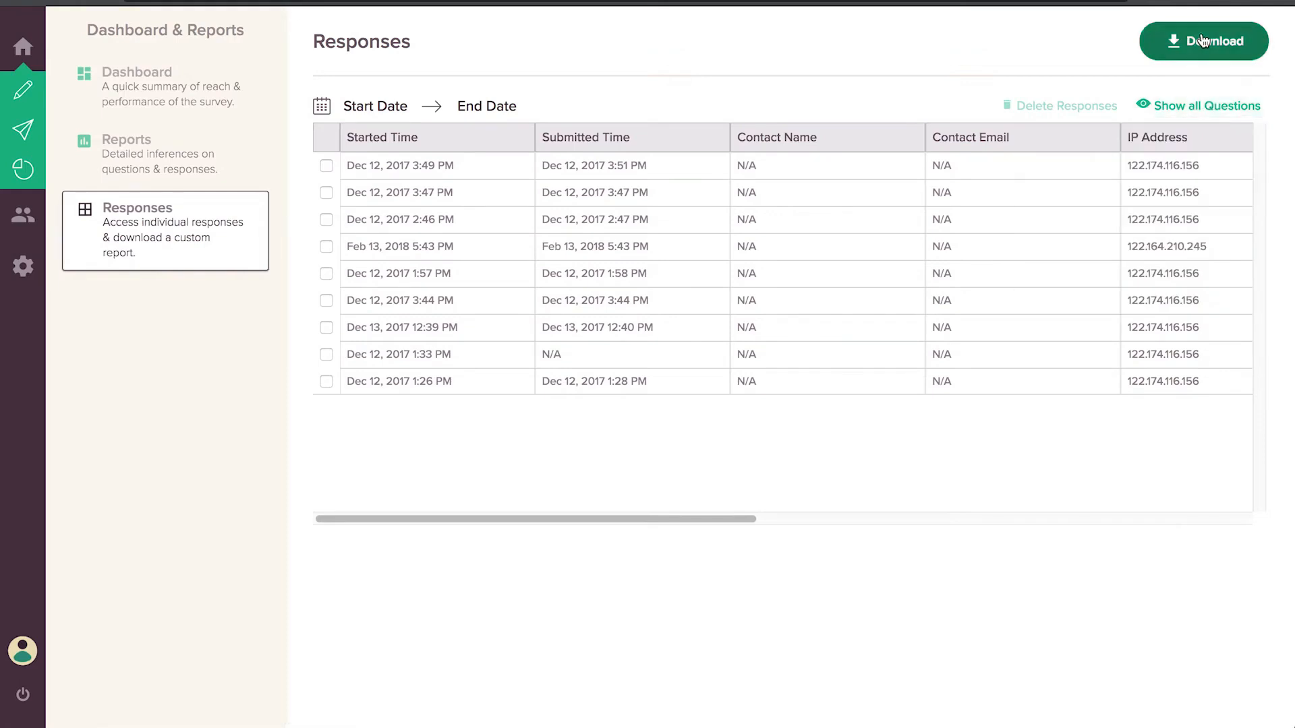
left_click(191, 85)
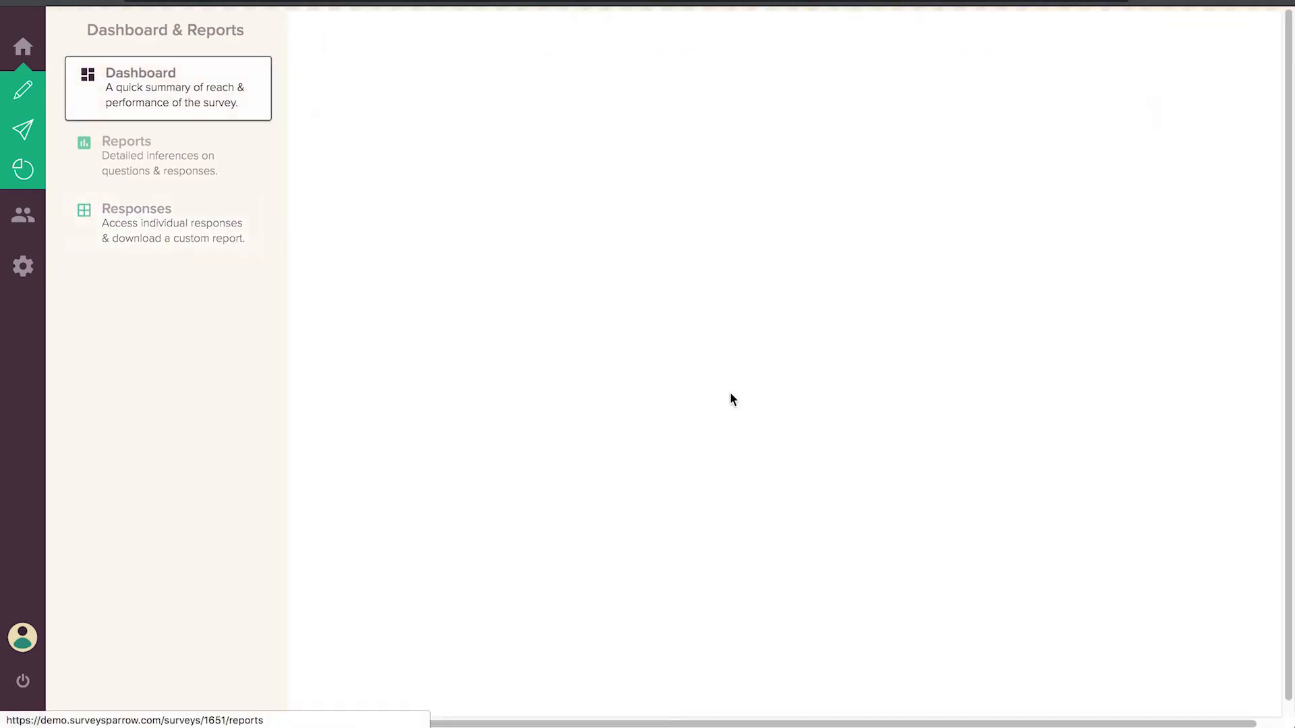
scroll(732, 399, "down", 5)
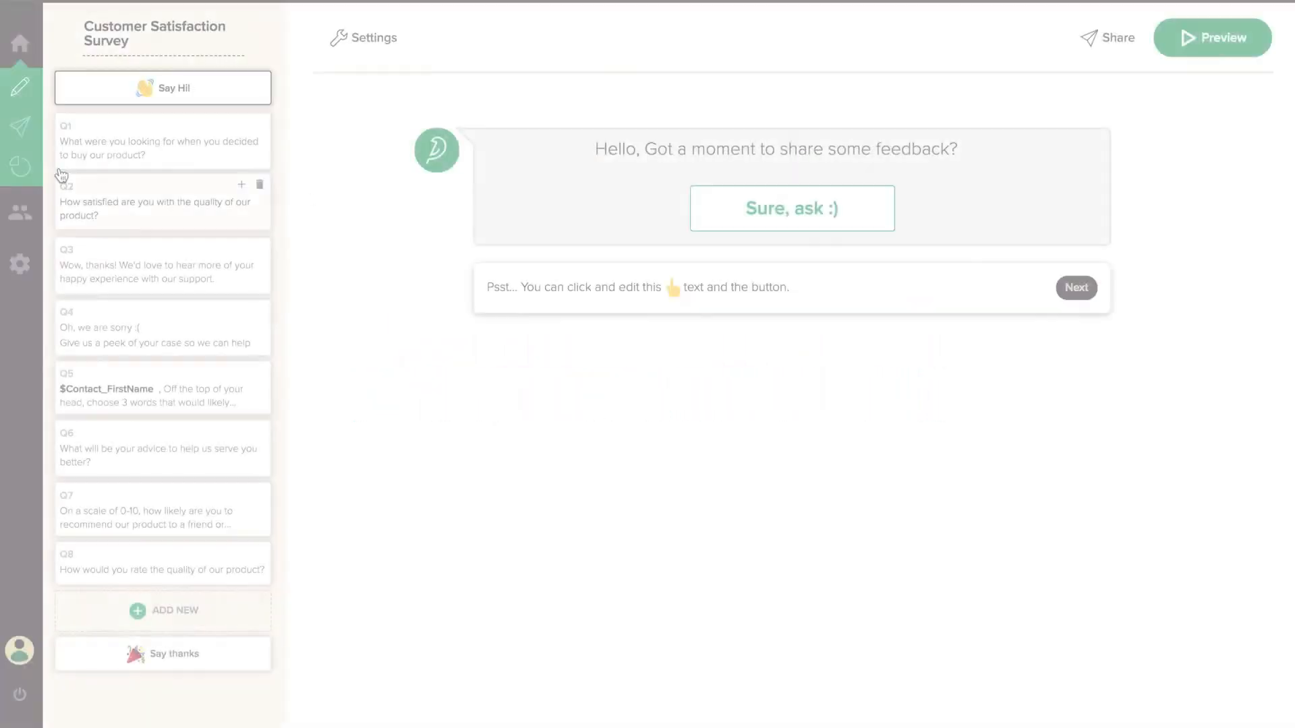
Step: View the active contacts in the audience and try to add a custom list
left_click(27, 211)
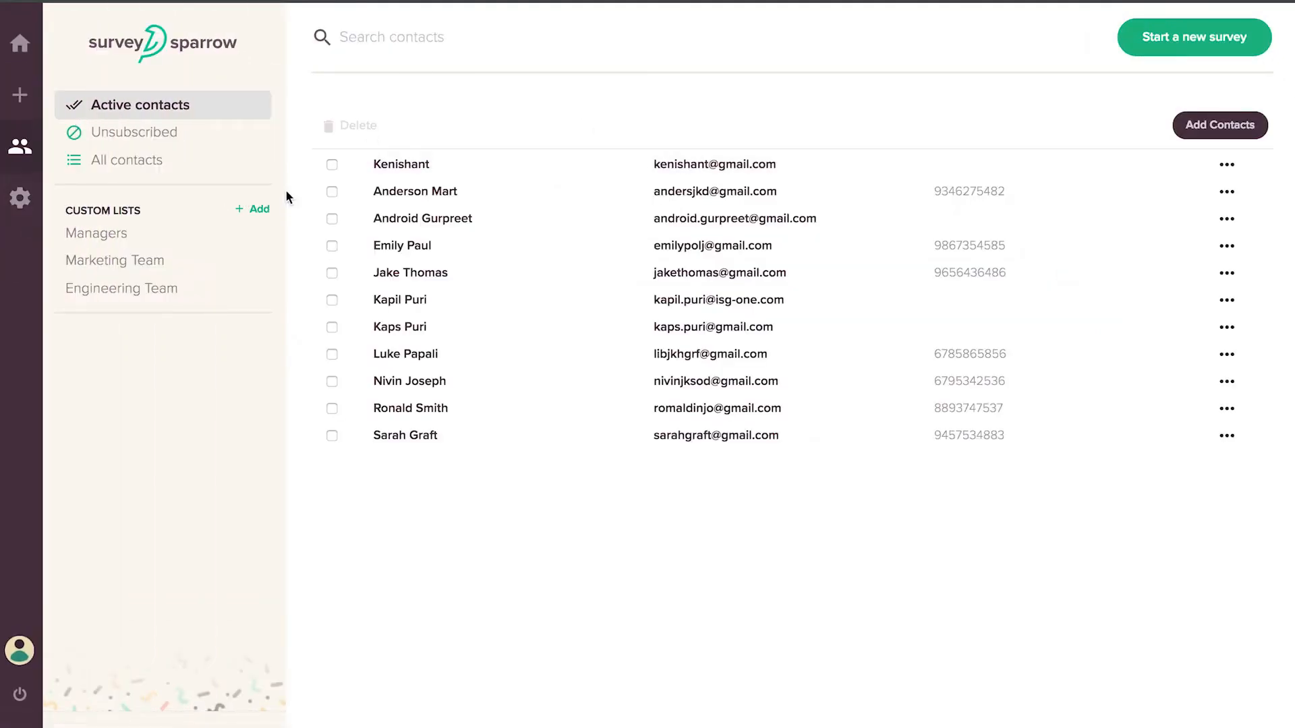
left_click(251, 209)
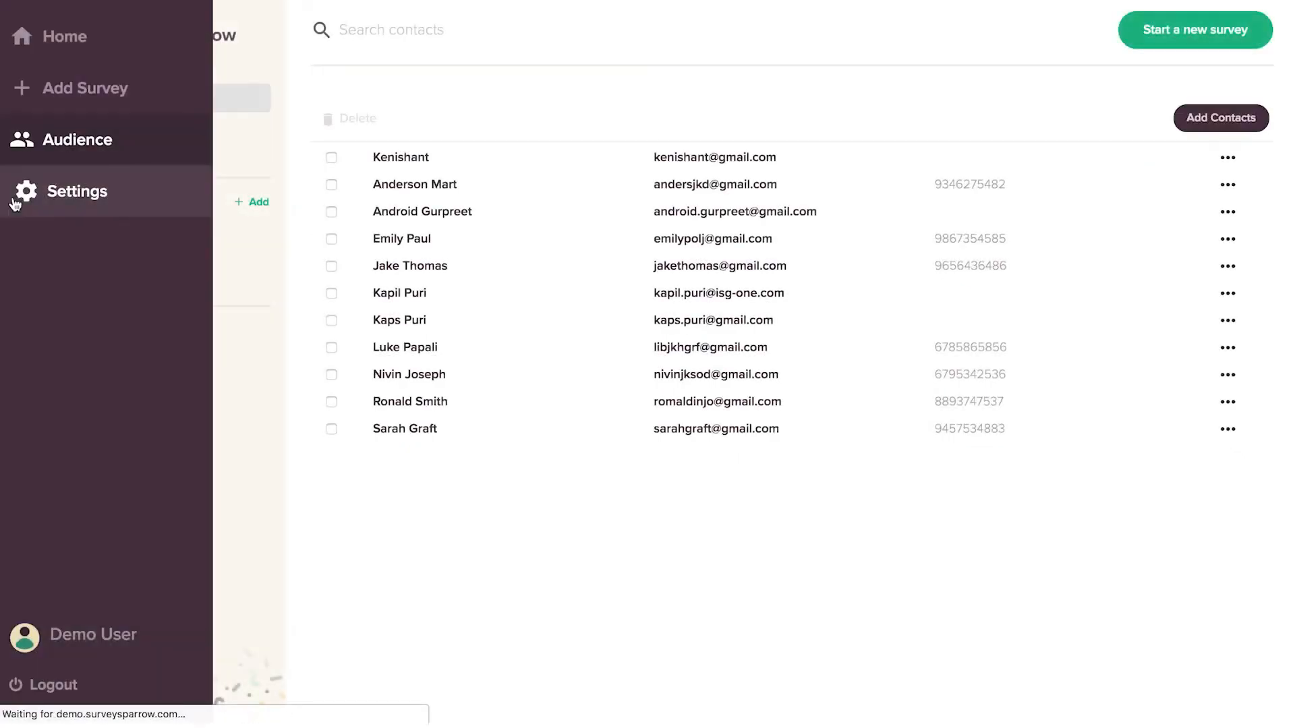
Step: Review the workspace settings for user management, apps and integrations, account branding, and billing
left_click(15, 203)
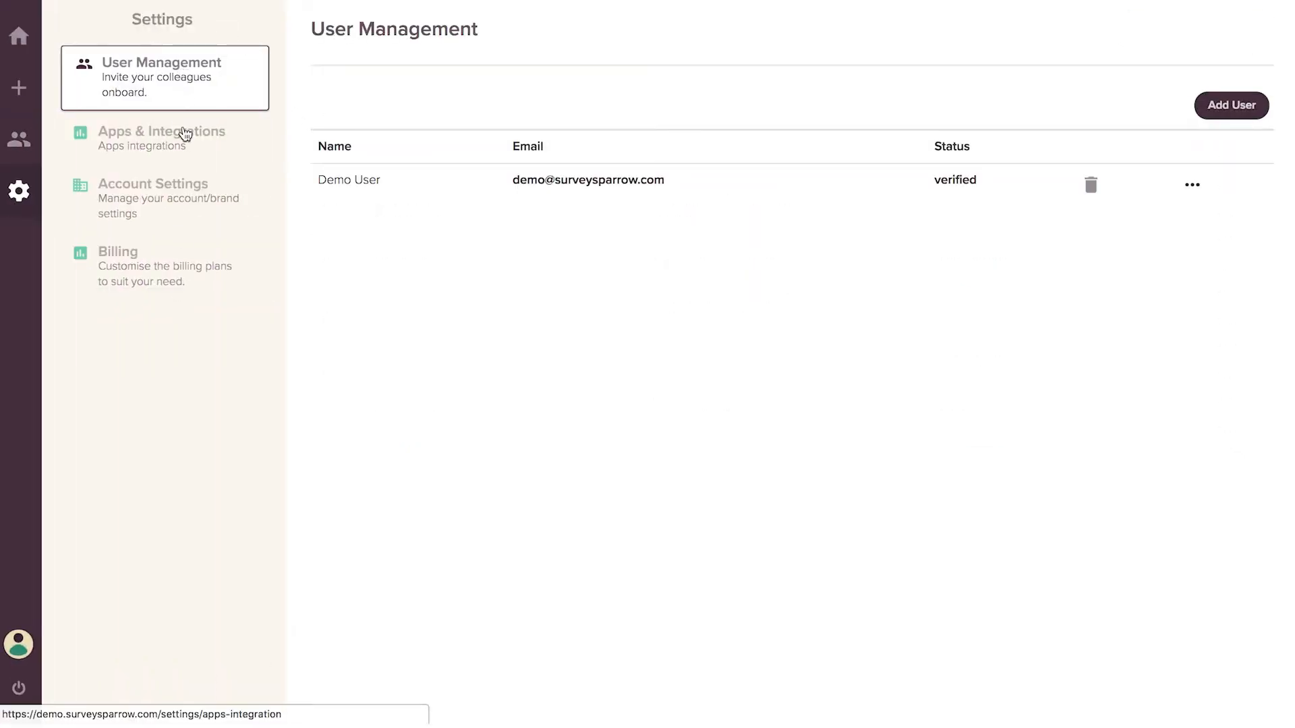
left_click(185, 142)
left_click(180, 195)
scroll(485, 431, "down", 3)
scroll(485, 432, "up", 3)
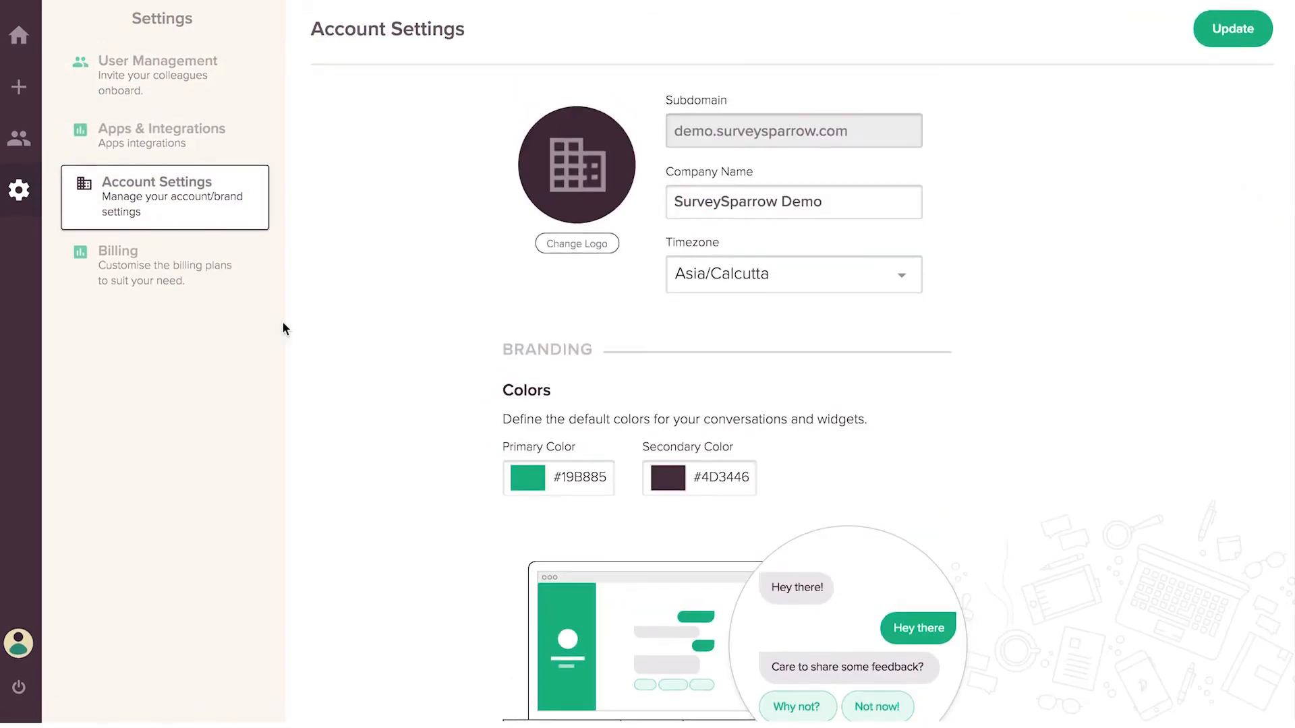
left_click(203, 279)
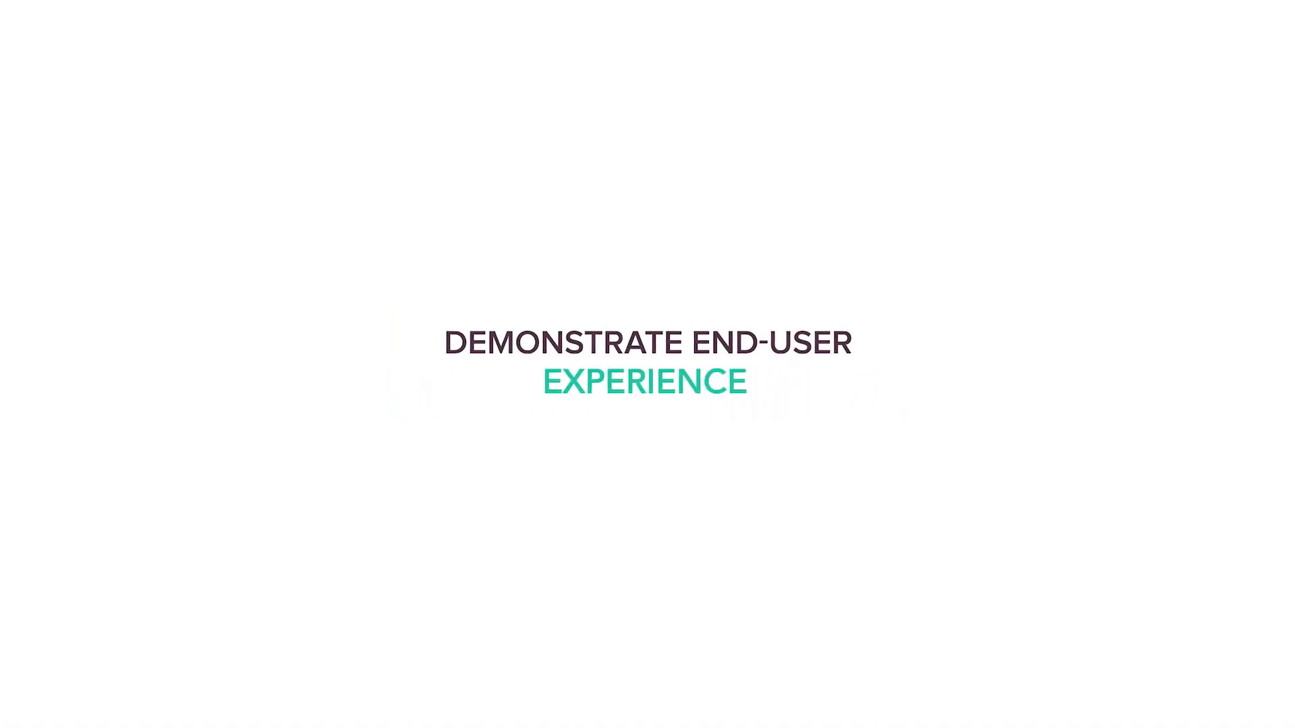
Step: Start the Product Market Research Survey and answer its first four questions with Wow!, Friend/ Family, Internet and Yes, absolutely
left_click(684, 553)
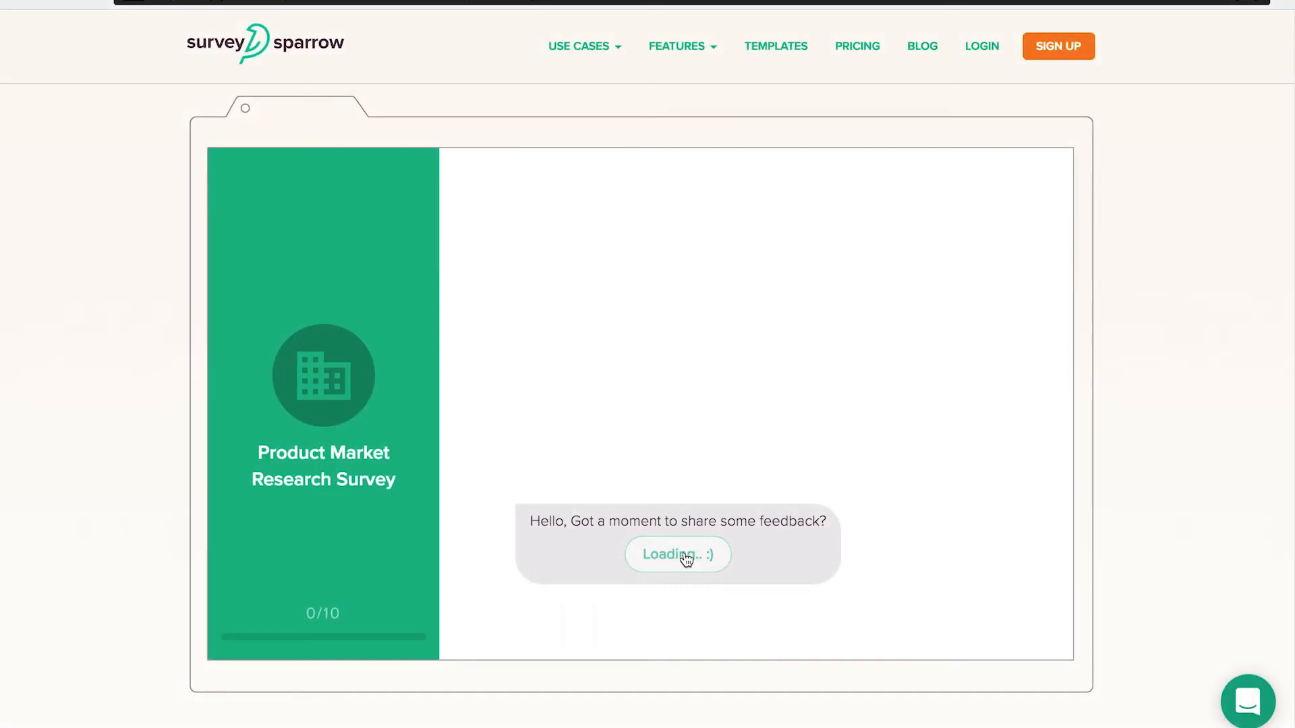
left_click(707, 397)
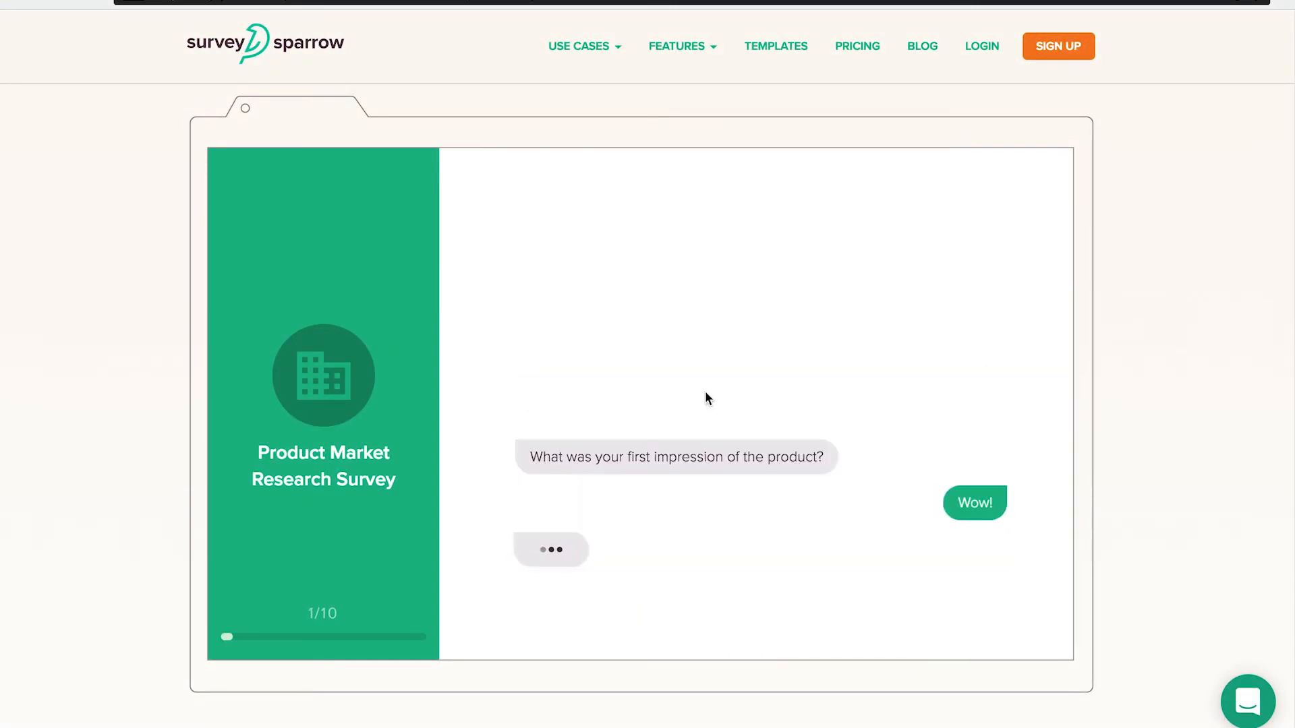
left_click(601, 547)
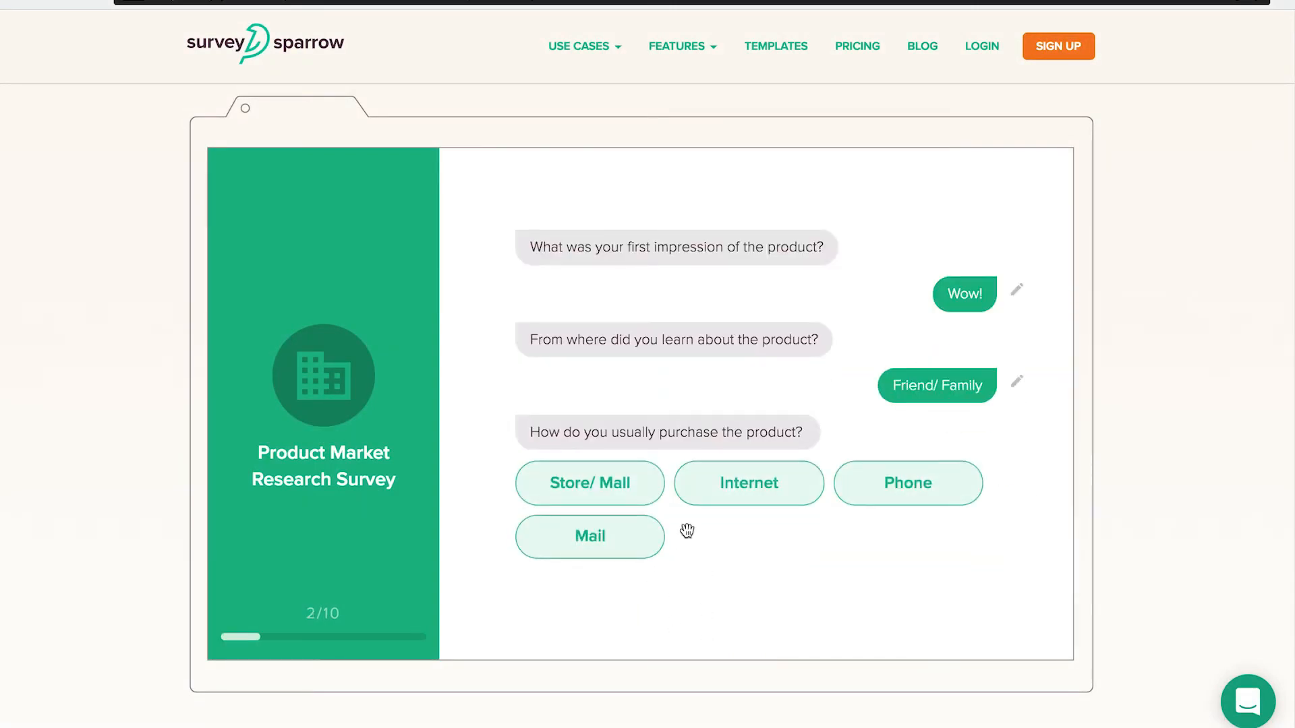
left_click(746, 487)
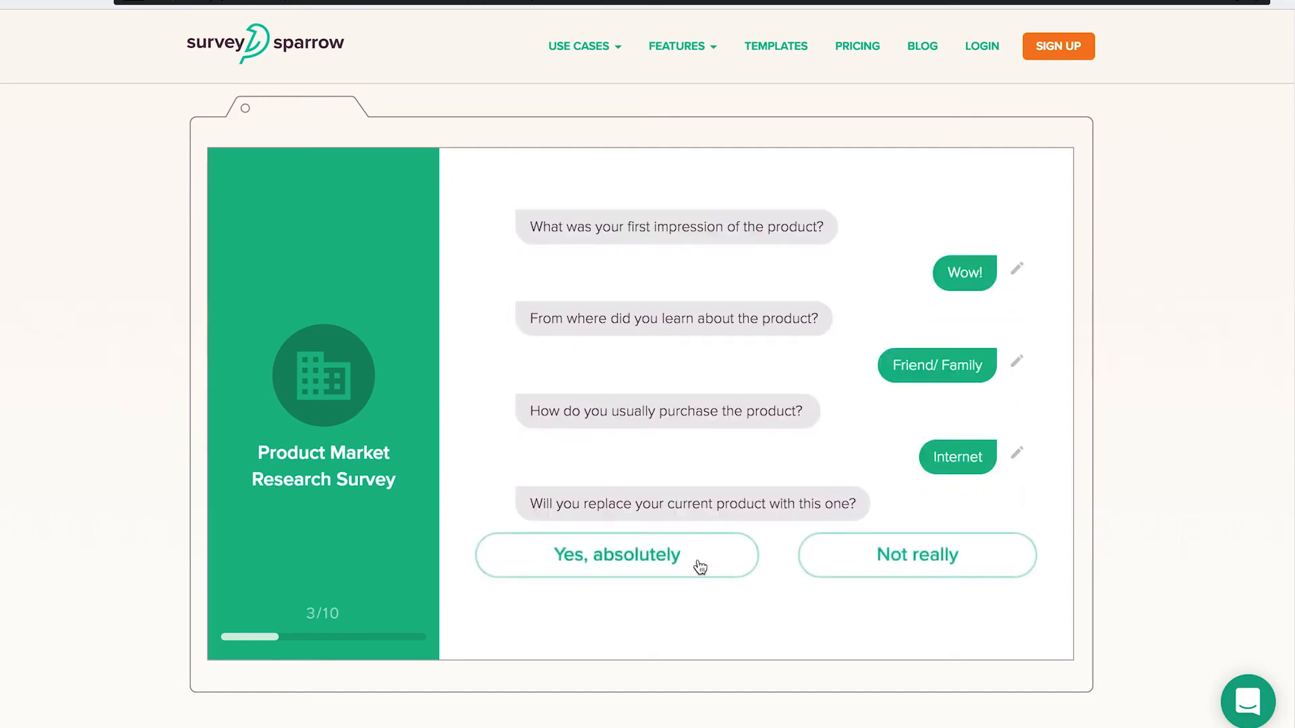
left_click(688, 556)
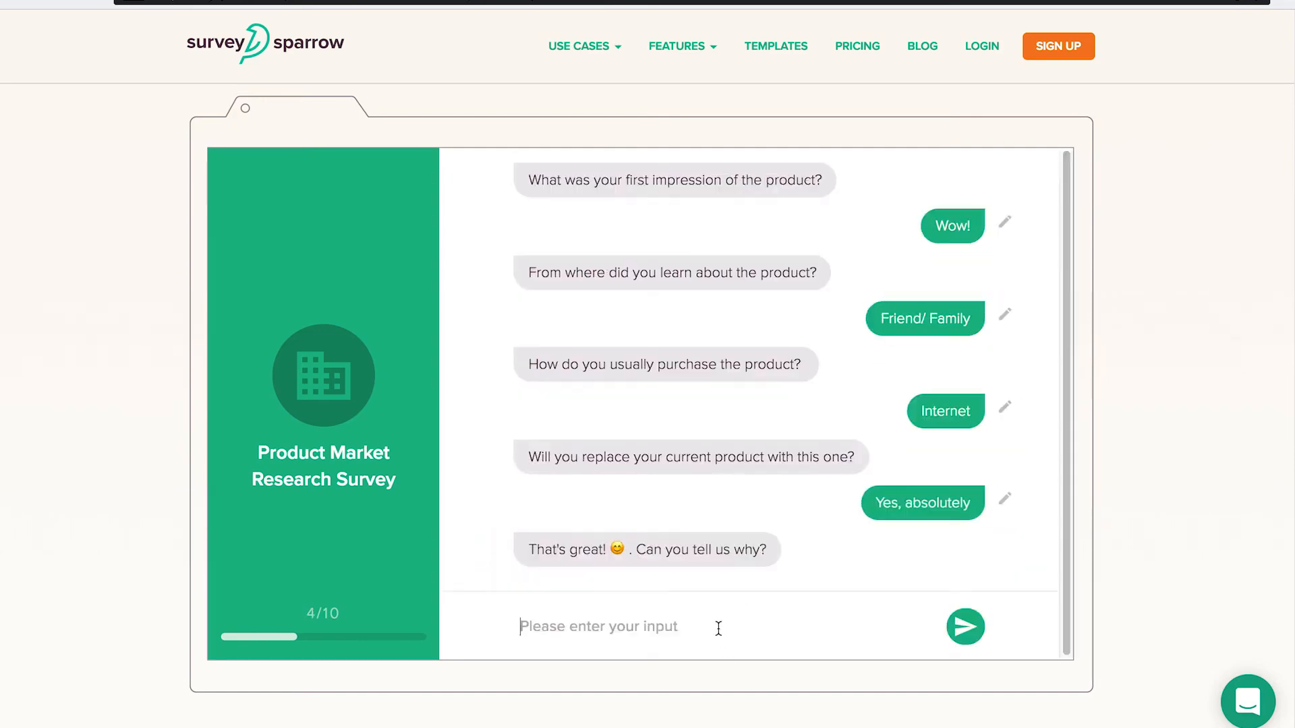
Step: Give "Affordable" as the reason, rate customer service 5 stars, and score both product value and overall satisfaction 9
type("Affordable")
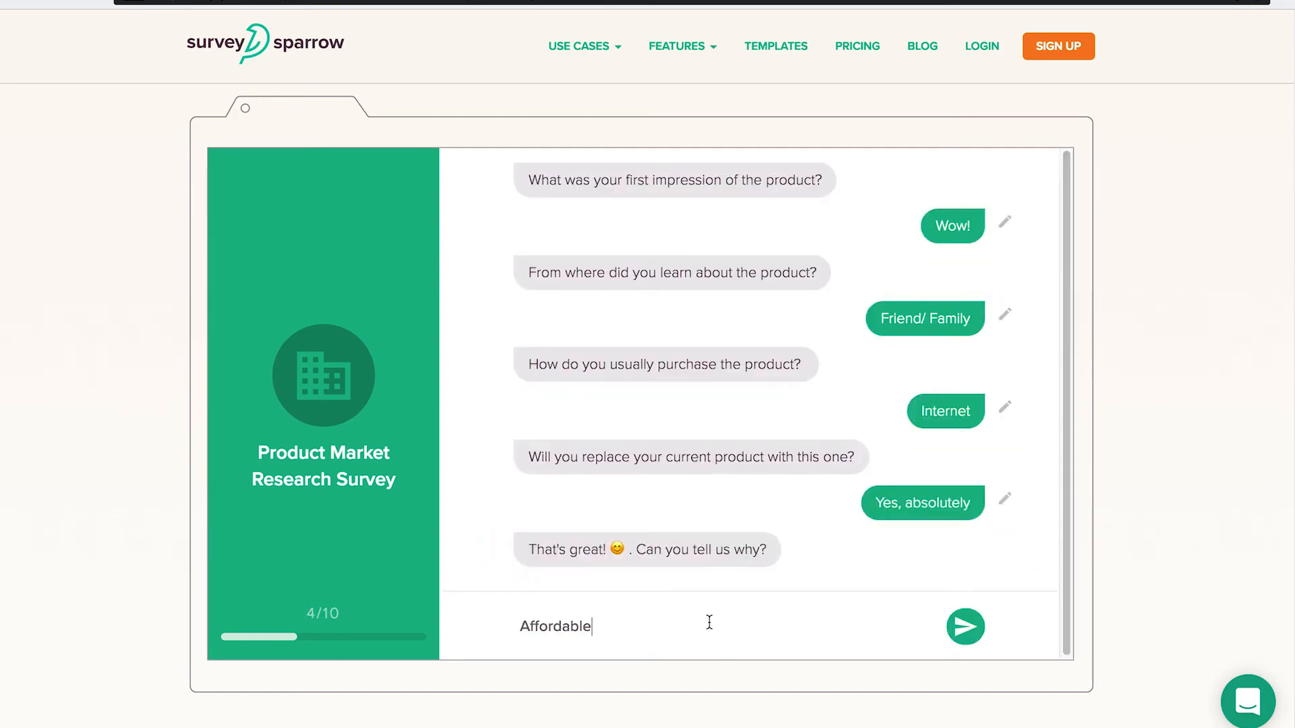
key("Return")
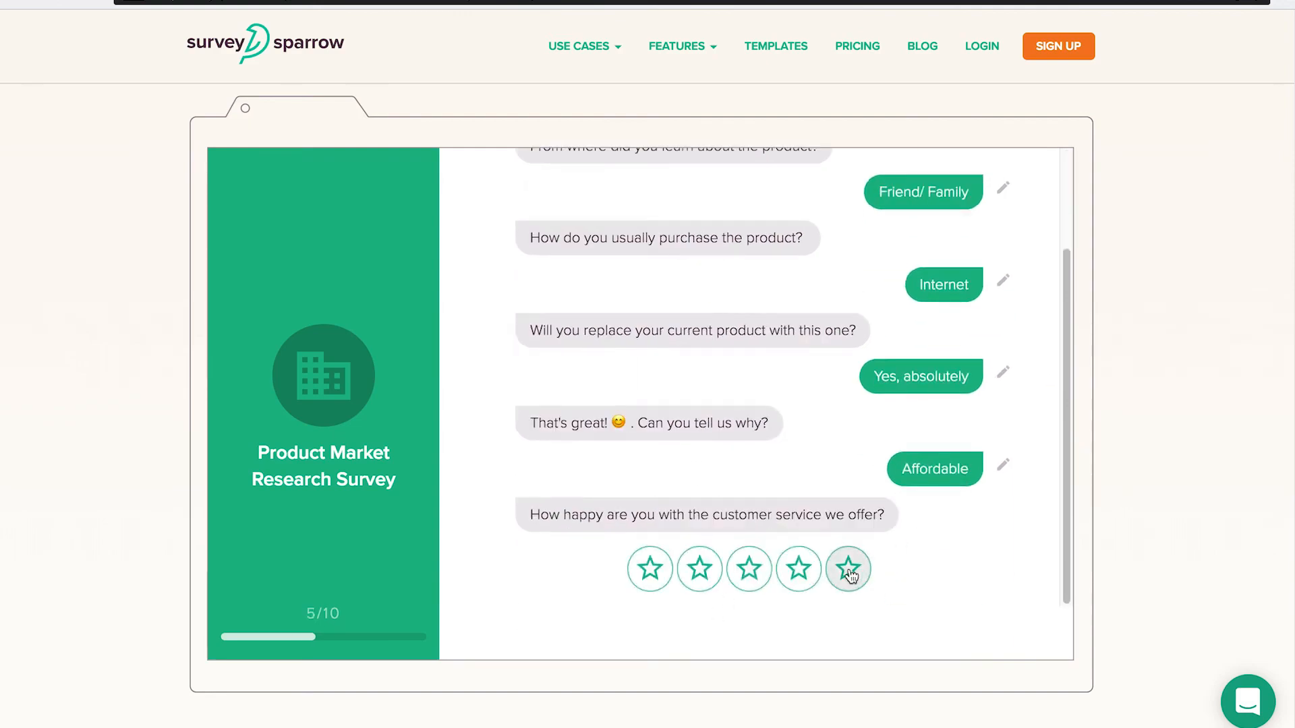
left_click(847, 568)
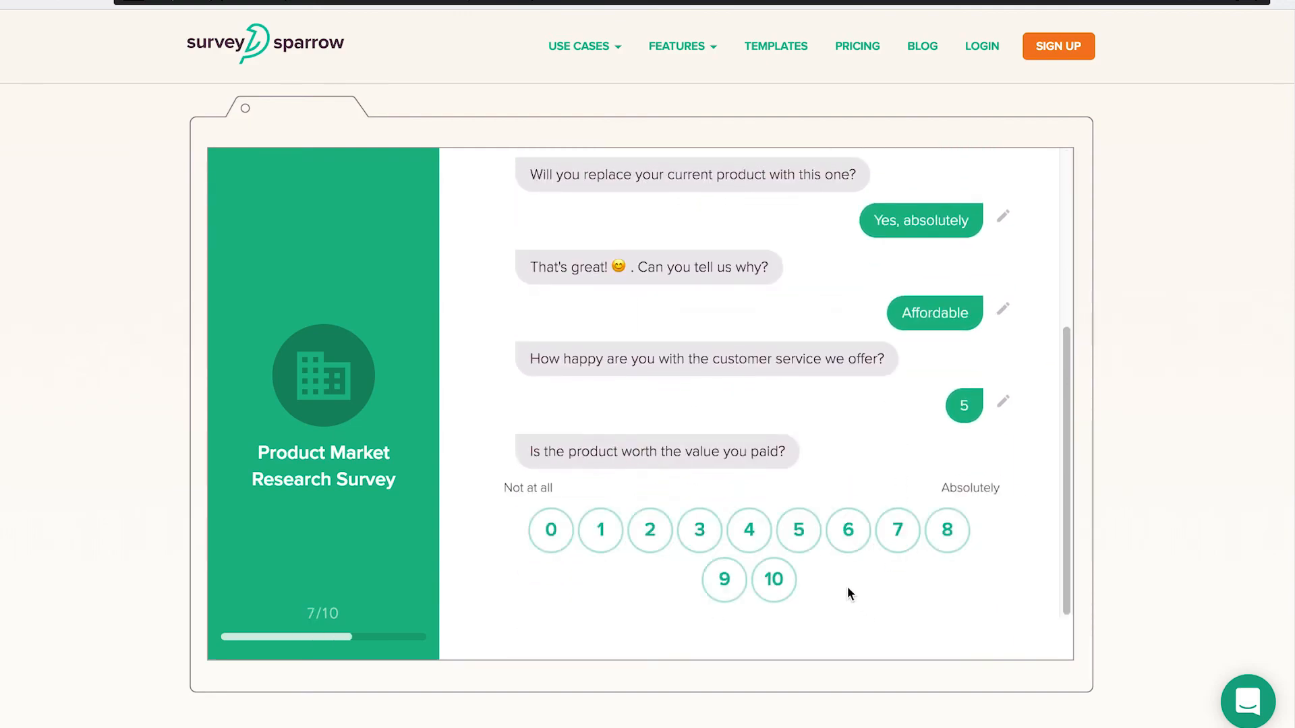
left_click(725, 580)
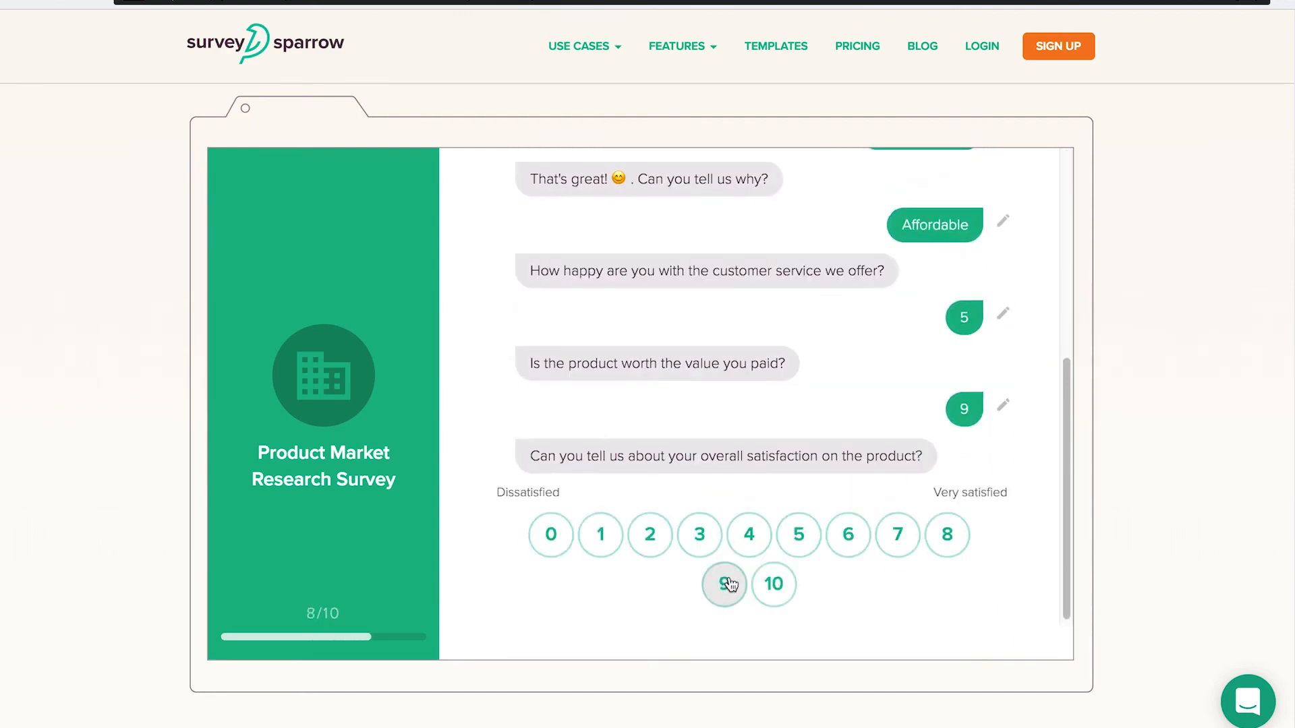
left_click(726, 581)
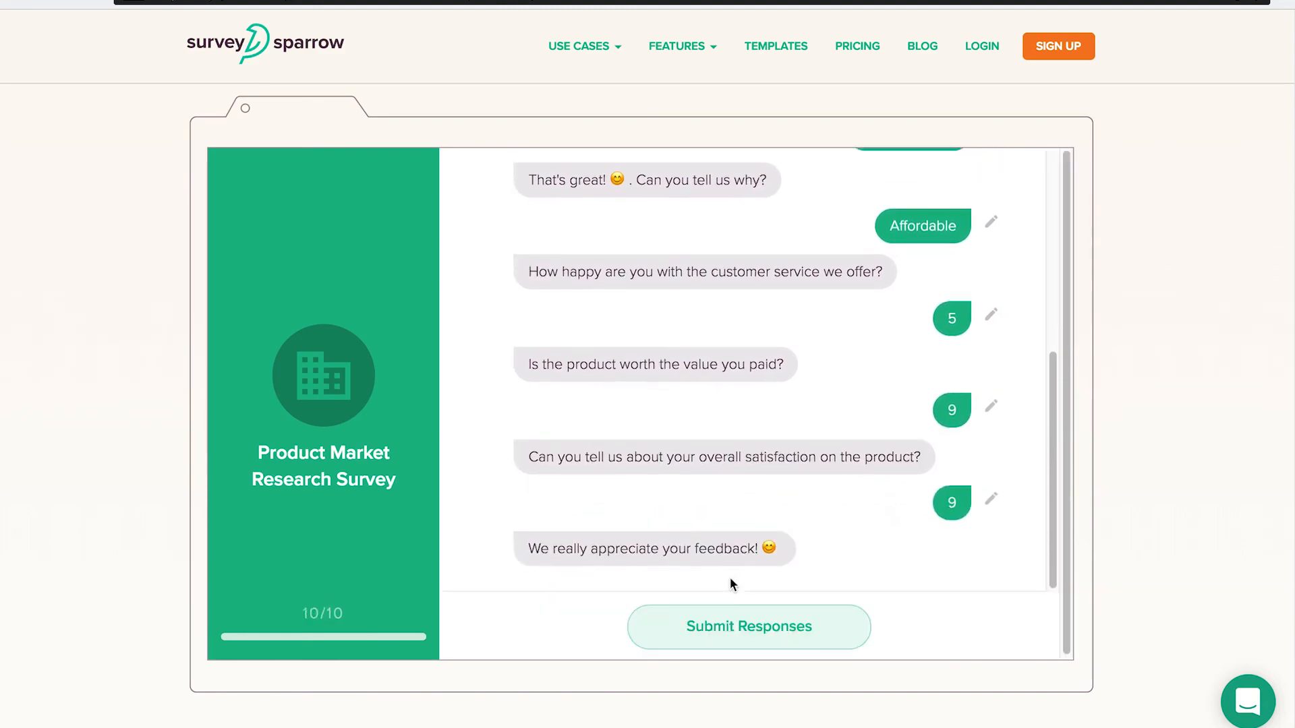